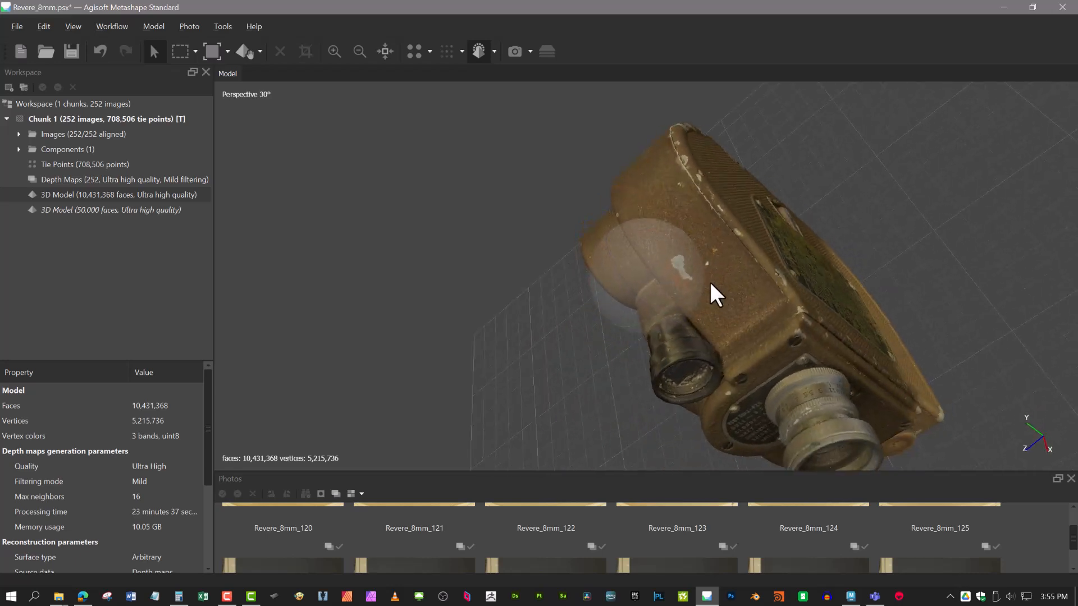
Examine the high-resolution Revere 8mm camera scan from its front, nameplate side, back and winding-key side
mouse_move(625, 288)
left_mouse_down()
mouse_move(682, 209)
mouse_move(694, 261)
mouse_move(764, 345)
mouse_move(682, 281)
mouse_move(644, 267)
mouse_move(665, 266)
mouse_move(616, 273)
left_mouse_up()
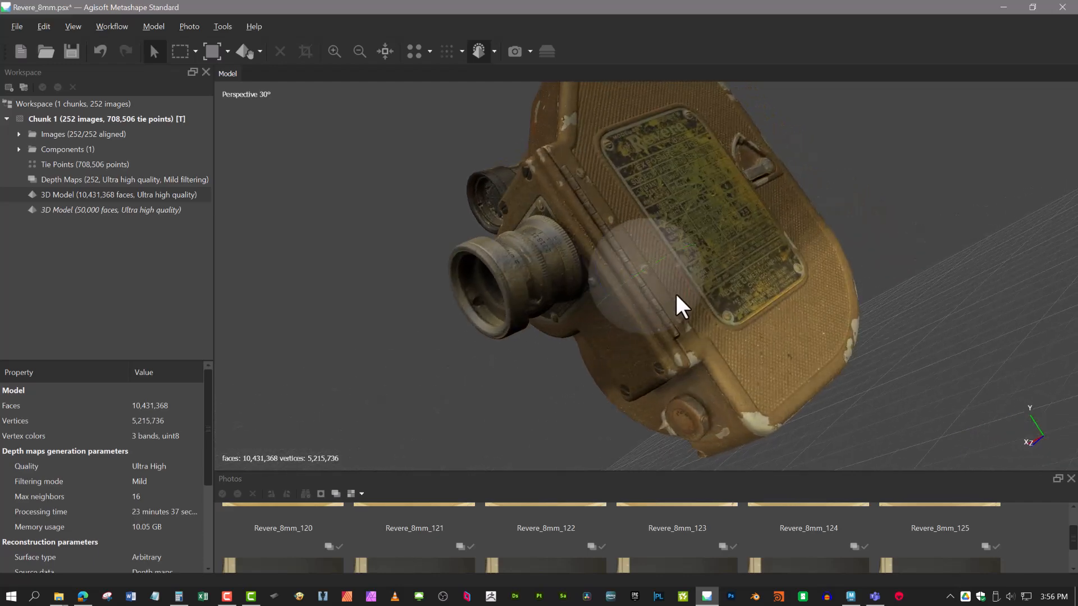
left_click_drag(676, 296, 636, 320)
left_click_drag(666, 260, 650, 263)
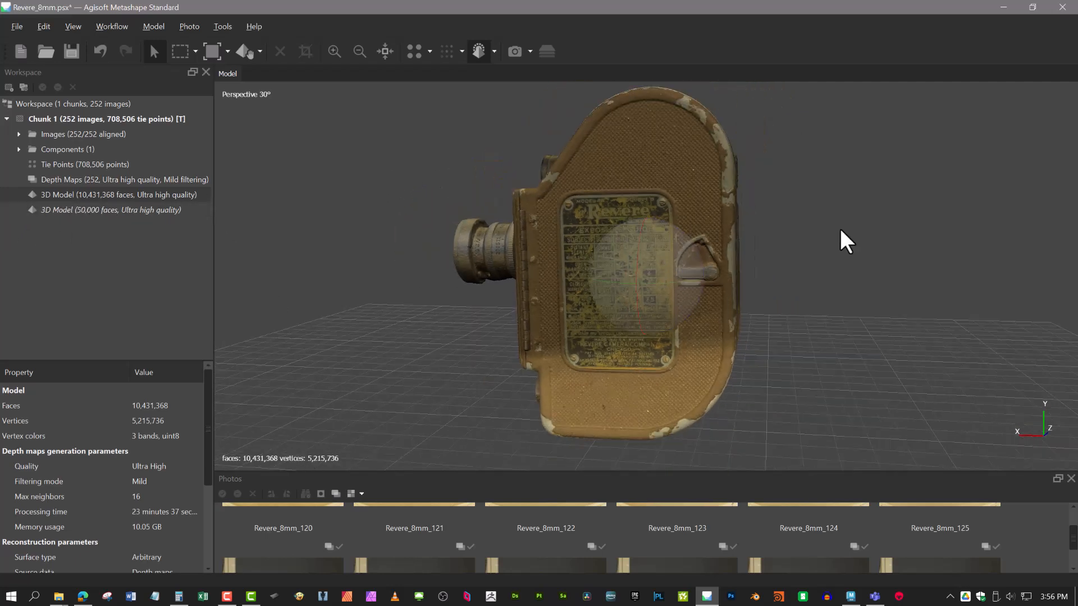
scroll(668, 235, "up", 2)
left_click_drag(669, 266, 621, 296)
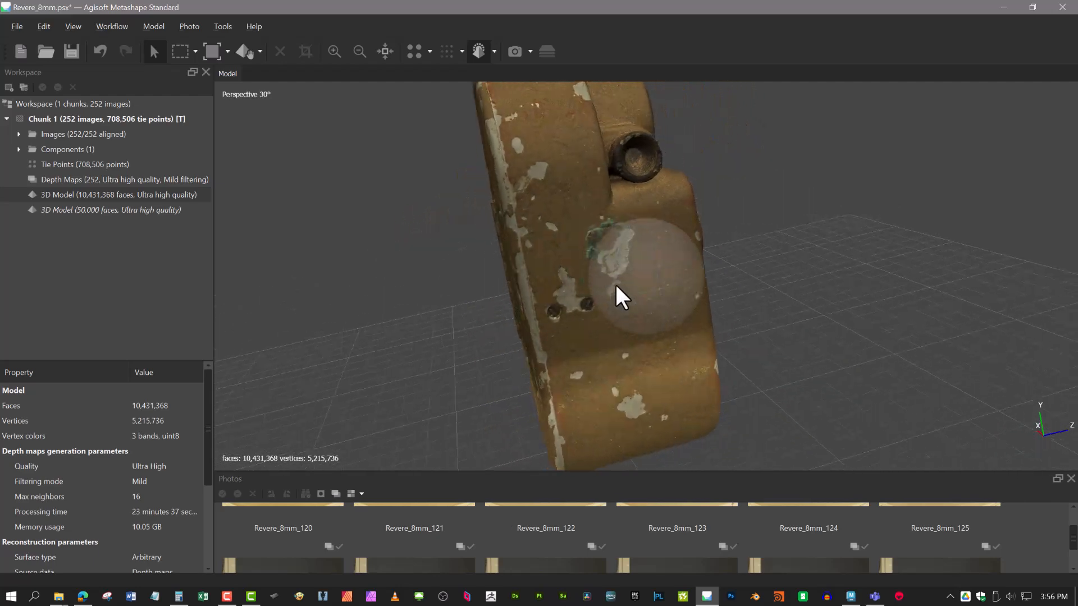
left_click_drag(704, 302, 597, 288)
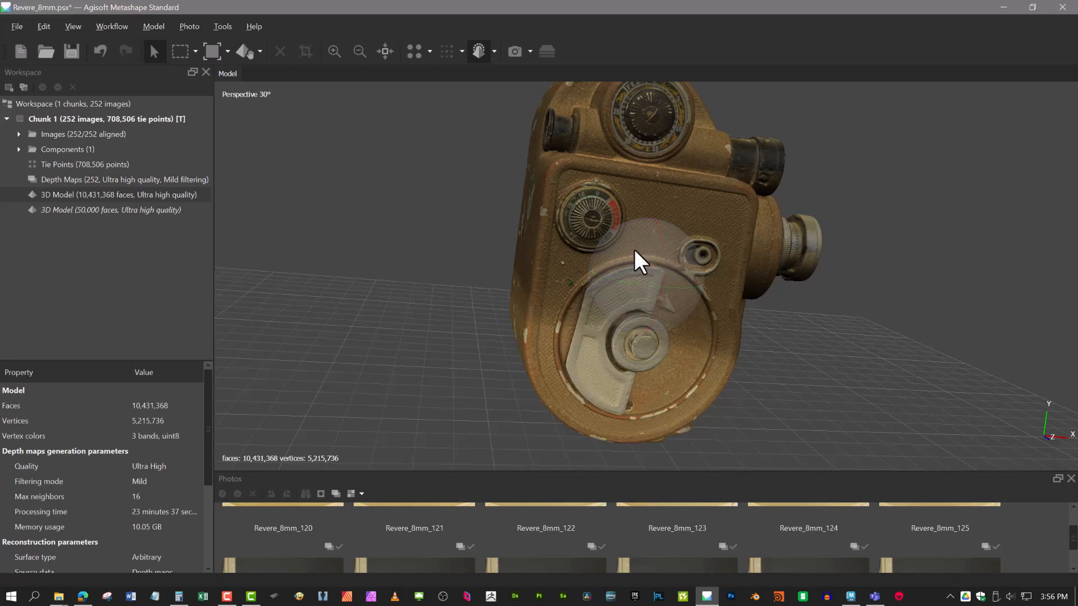
left_click_drag(635, 251, 662, 258)
Examine the scan's footage dial, viewfinder and curved top housing up close
scroll(614, 245, "up", 4)
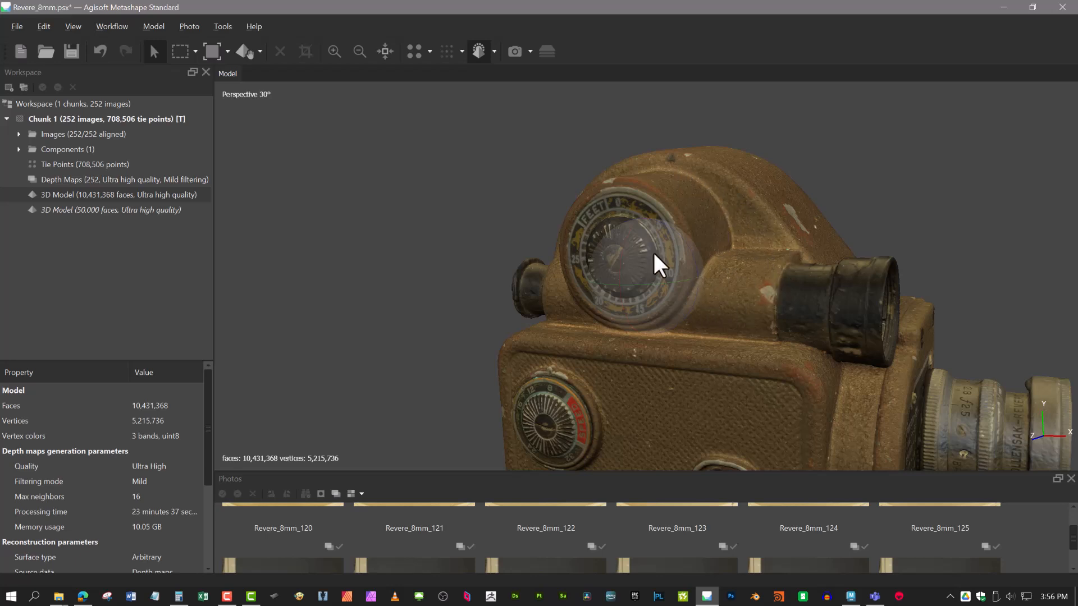
left_click_drag(662, 265, 634, 312)
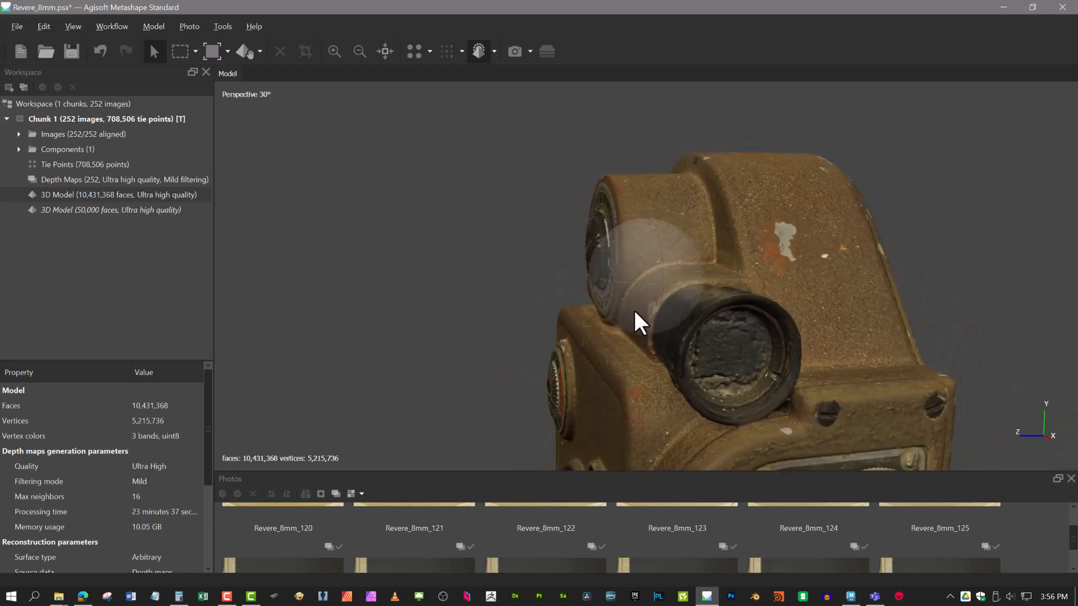
left_click_drag(677, 259, 668, 308)
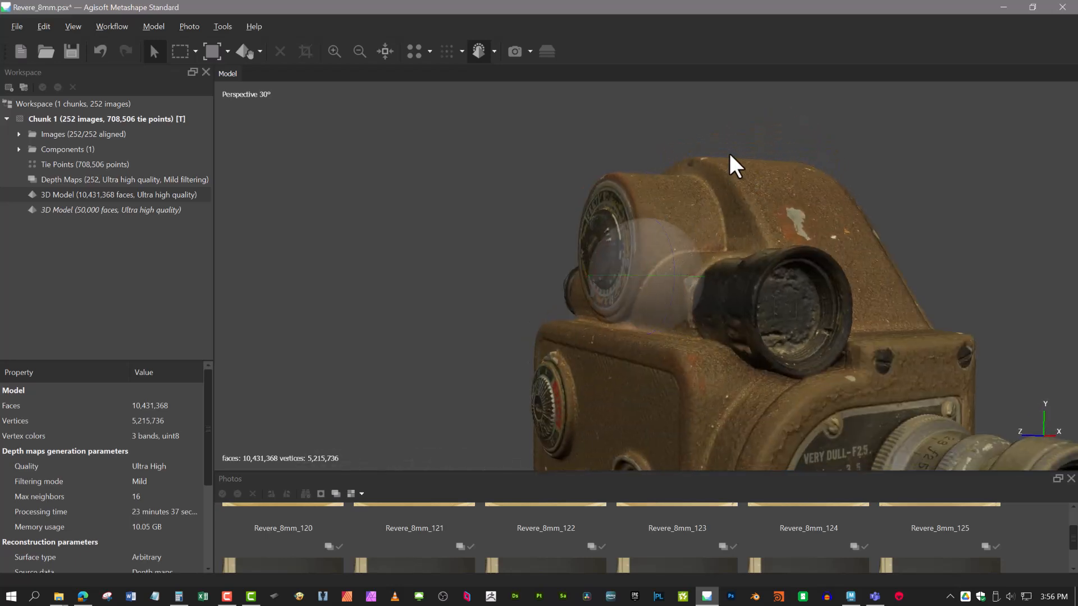
left_click_drag(732, 278, 577, 293)
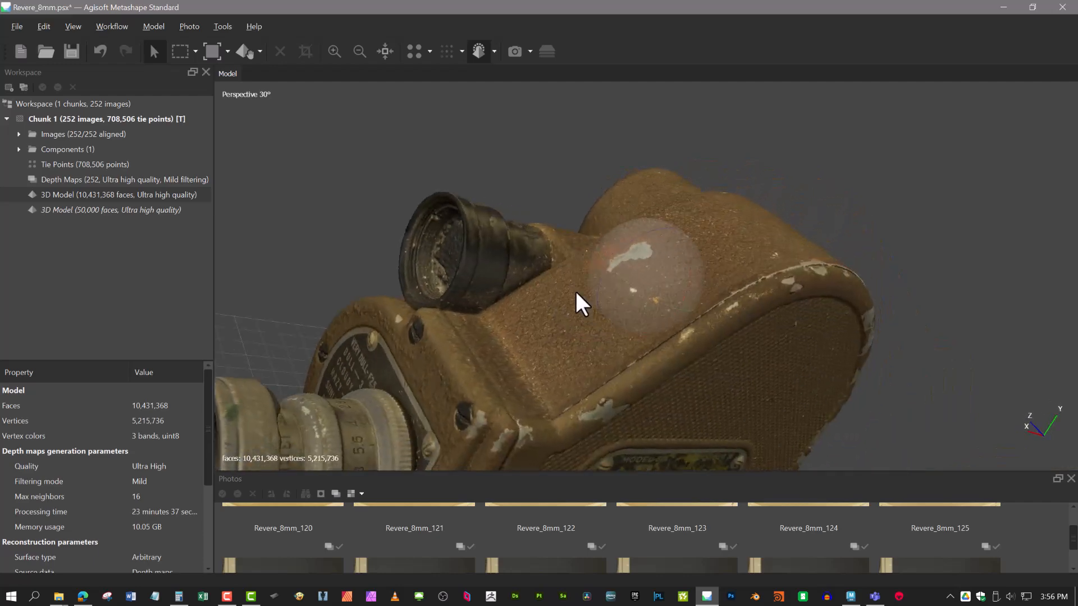
Examine how the scanned camera's basic shapes join, from the nameplate side around to the lens, viewfinder and winding-key side
left_click_drag(669, 256, 490, 390)
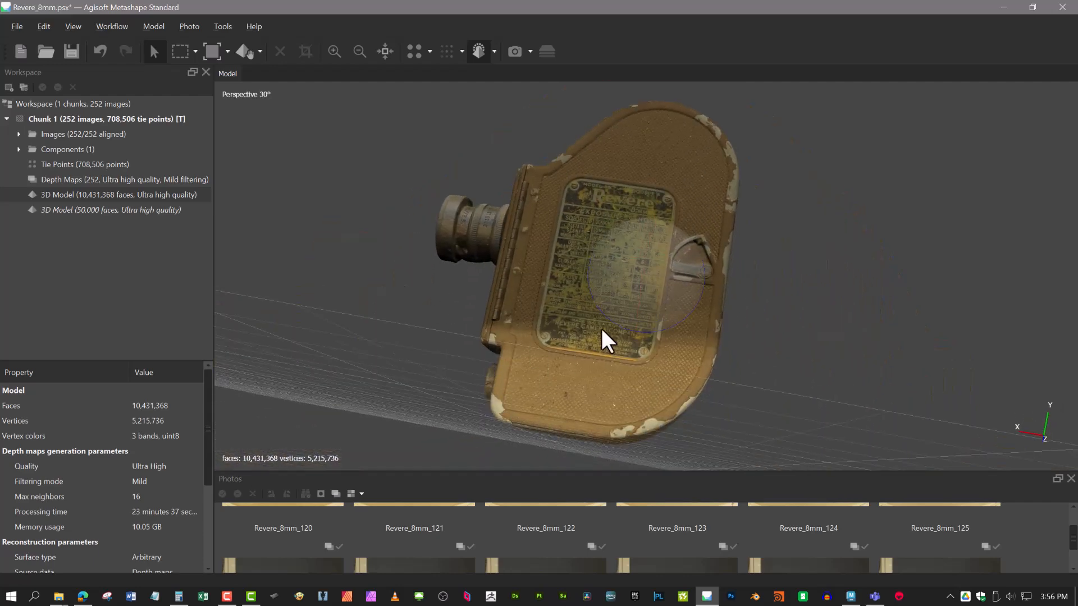
left_click_drag(682, 298, 703, 362)
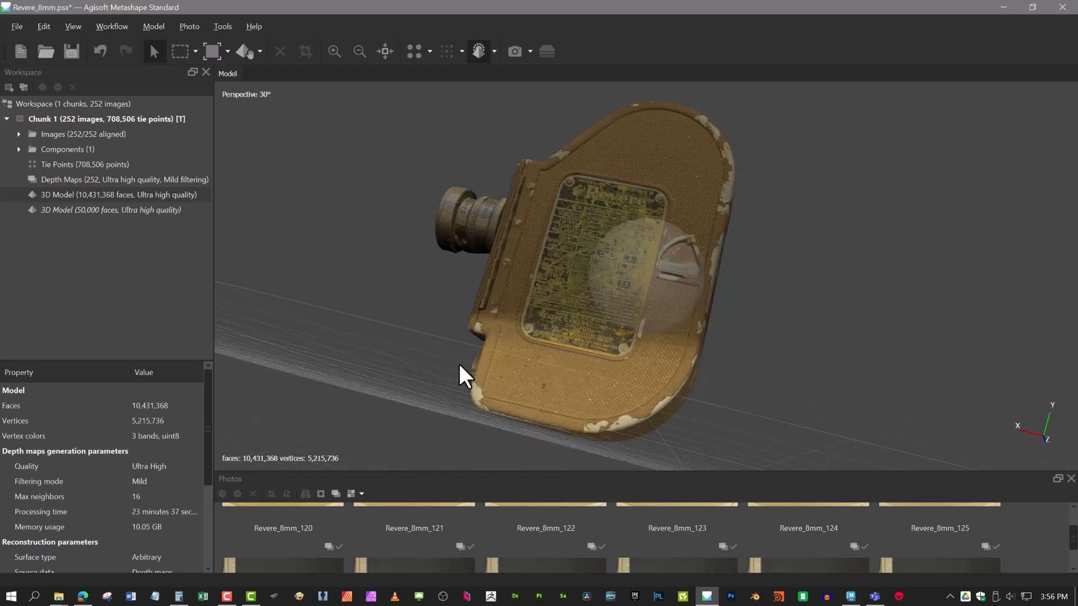
left_click_drag(682, 245, 702, 278)
mouse_move(615, 237)
left_mouse_down()
mouse_move(644, 276)
mouse_move(681, 296)
mouse_move(682, 239)
mouse_move(601, 223)
left_mouse_up()
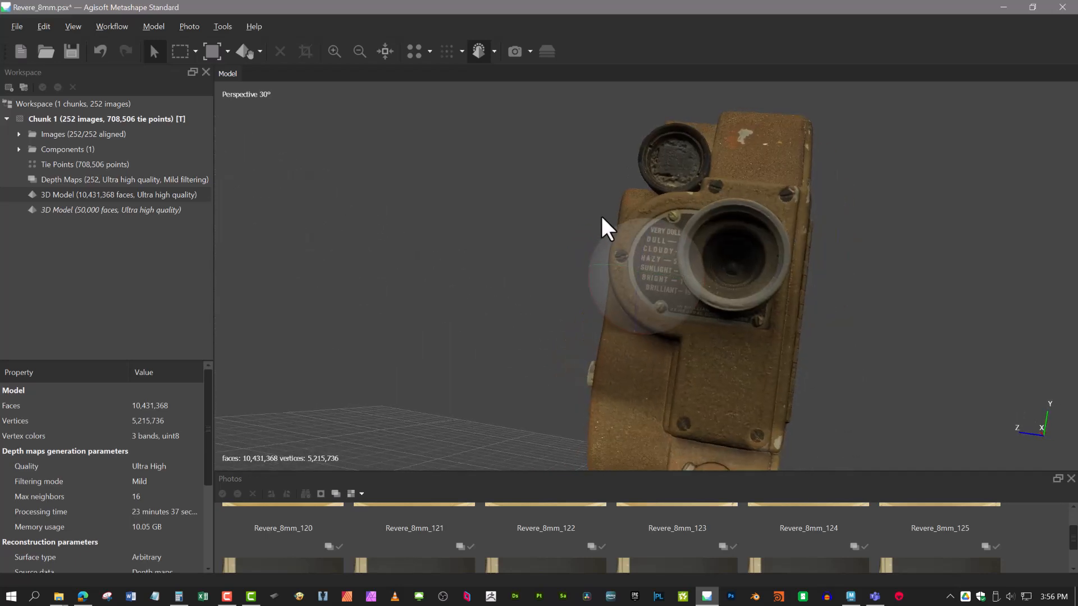
left_click_drag(644, 327, 716, 337)
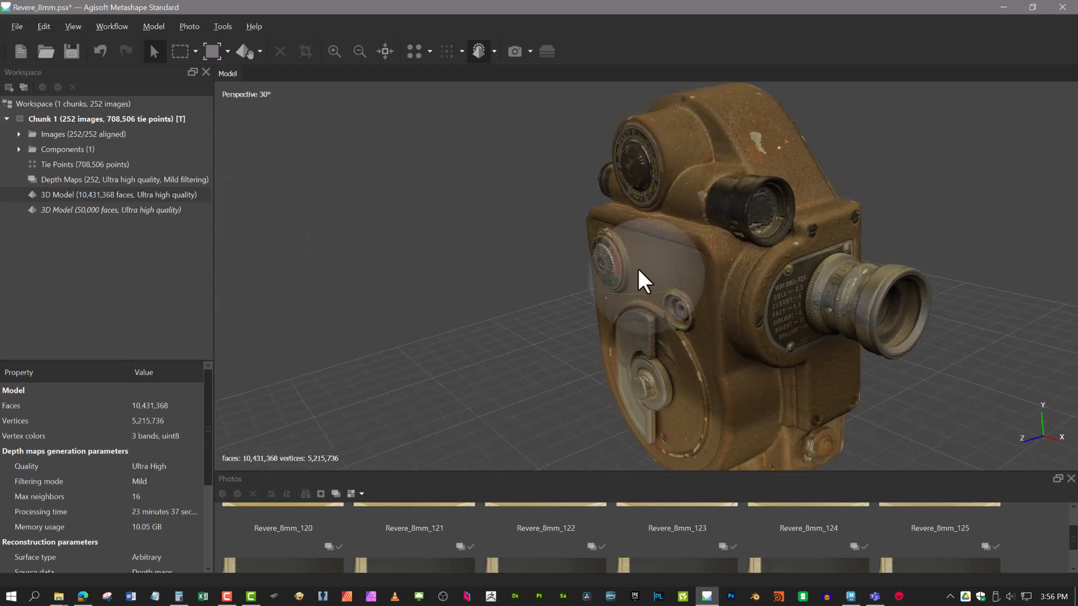
left_click_drag(640, 276, 692, 270)
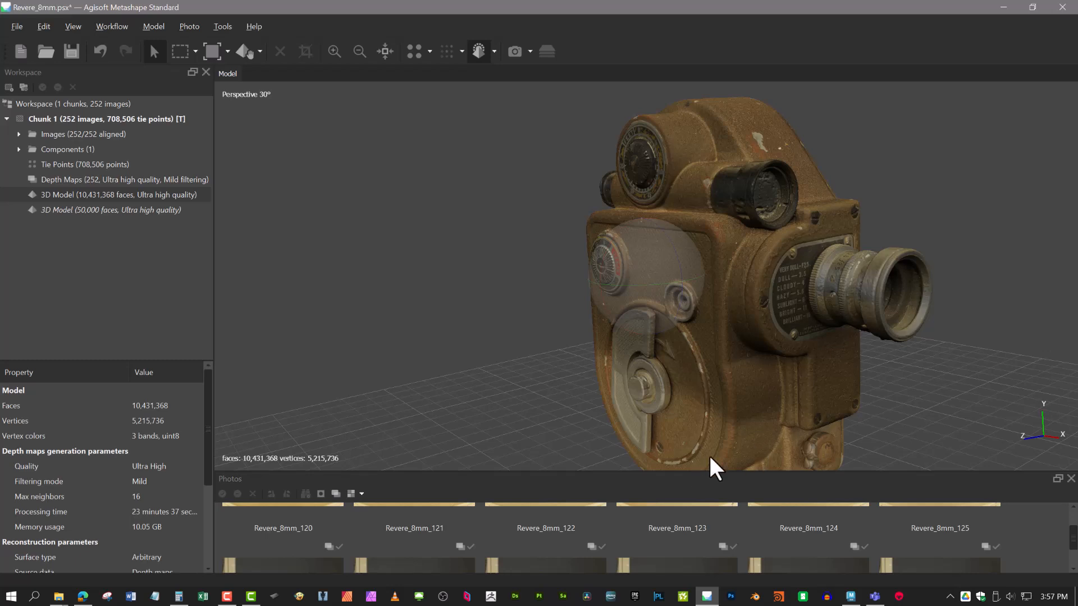
scroll(743, 236, "up", 2)
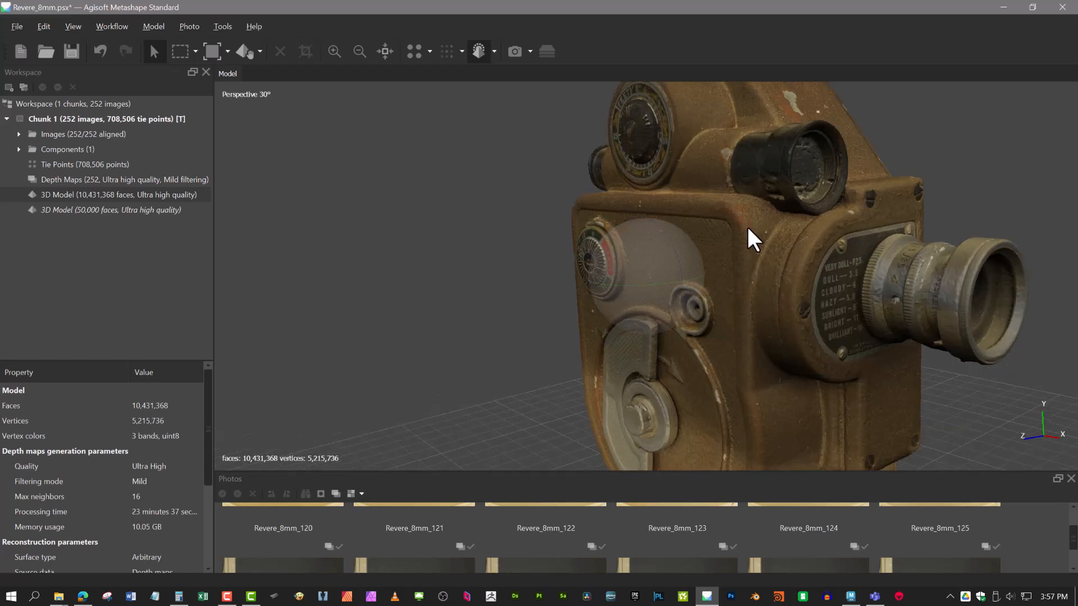
left_click_drag(748, 233, 702, 191)
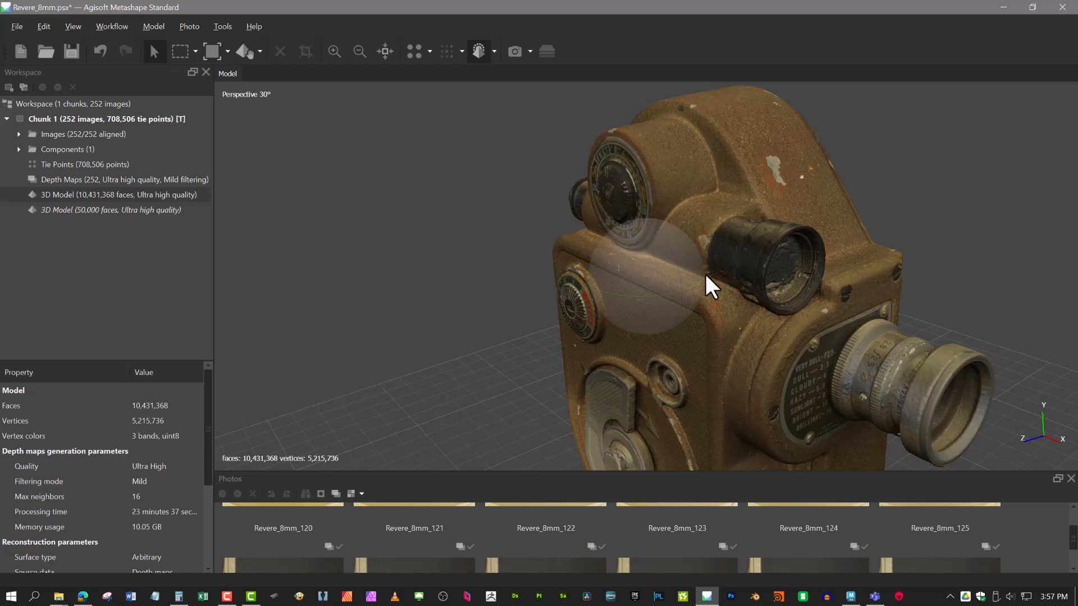
left_click_drag(604, 246, 663, 325)
Switch to the browser's Etsy listing and review the Revere Model 88 photos showing the camera's angled, side and front views
left_click(83, 596)
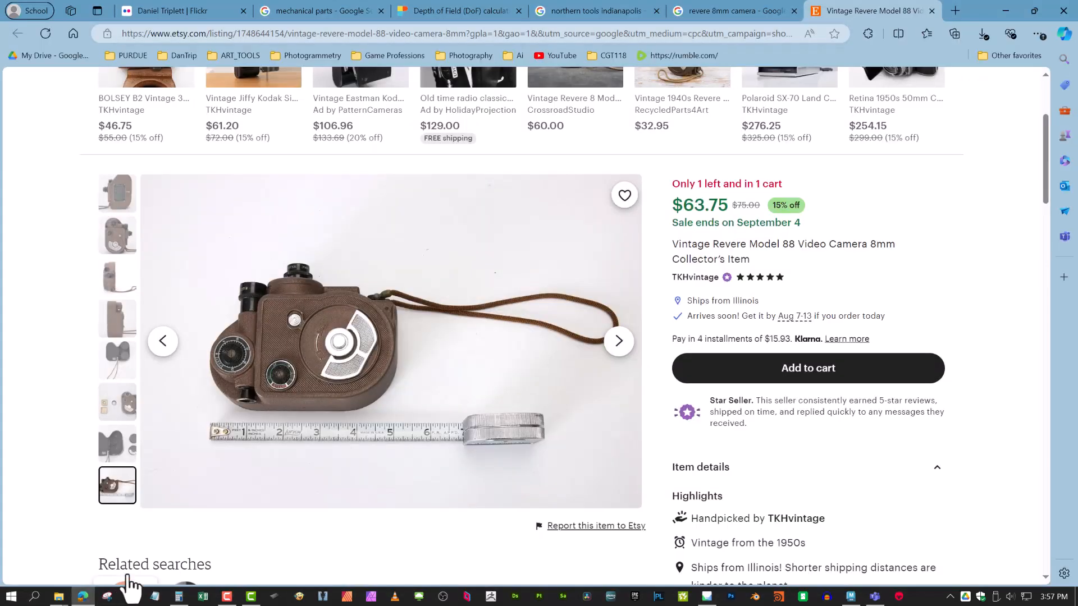
scroll(126, 213, "up", 3)
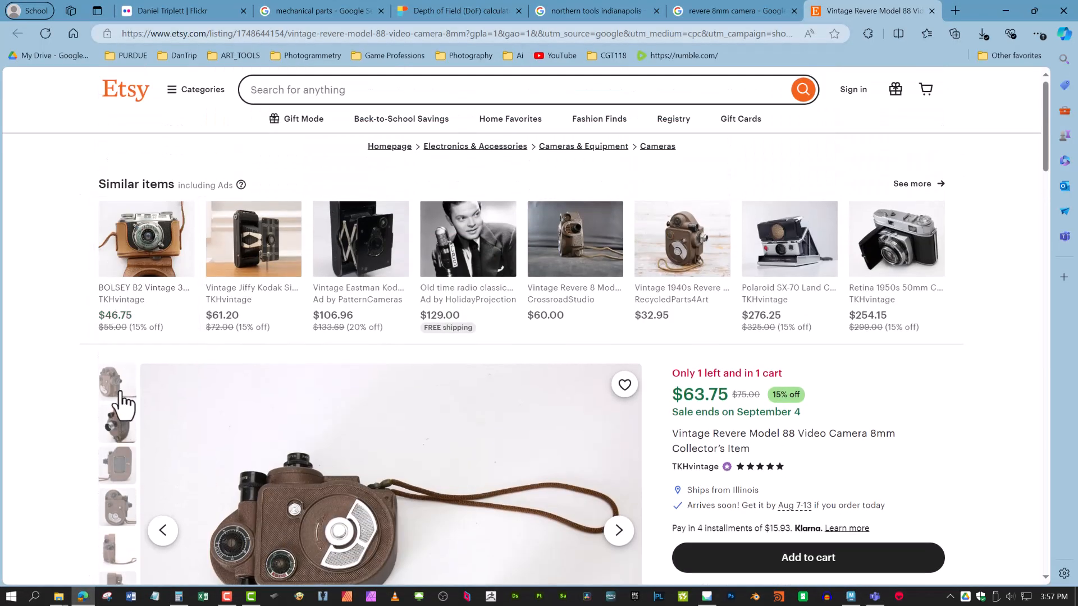
left_click(119, 393)
scroll(482, 426, "down", 2)
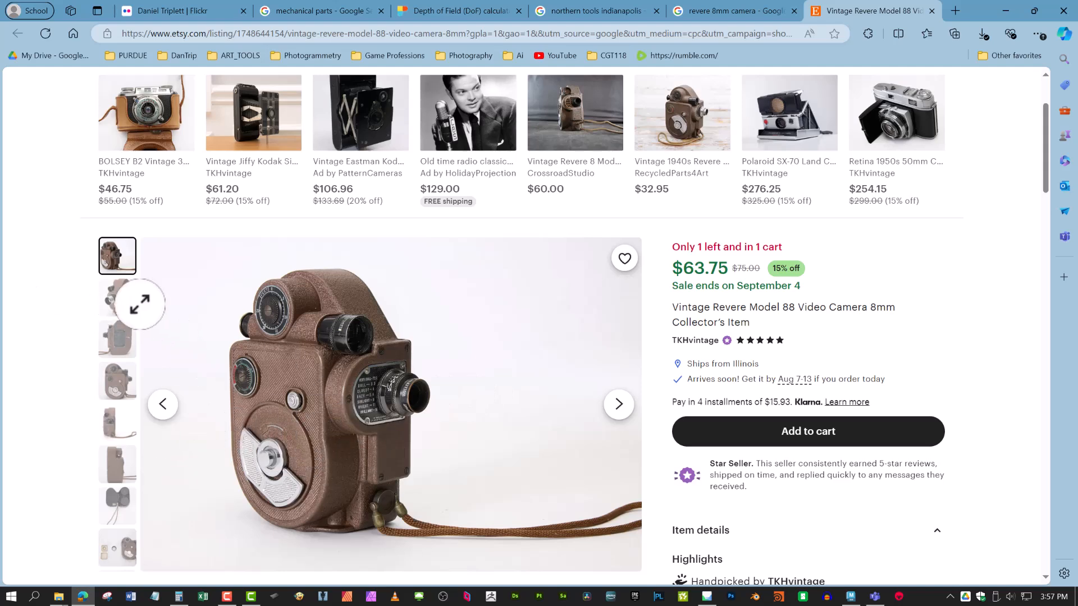
left_click(124, 310)
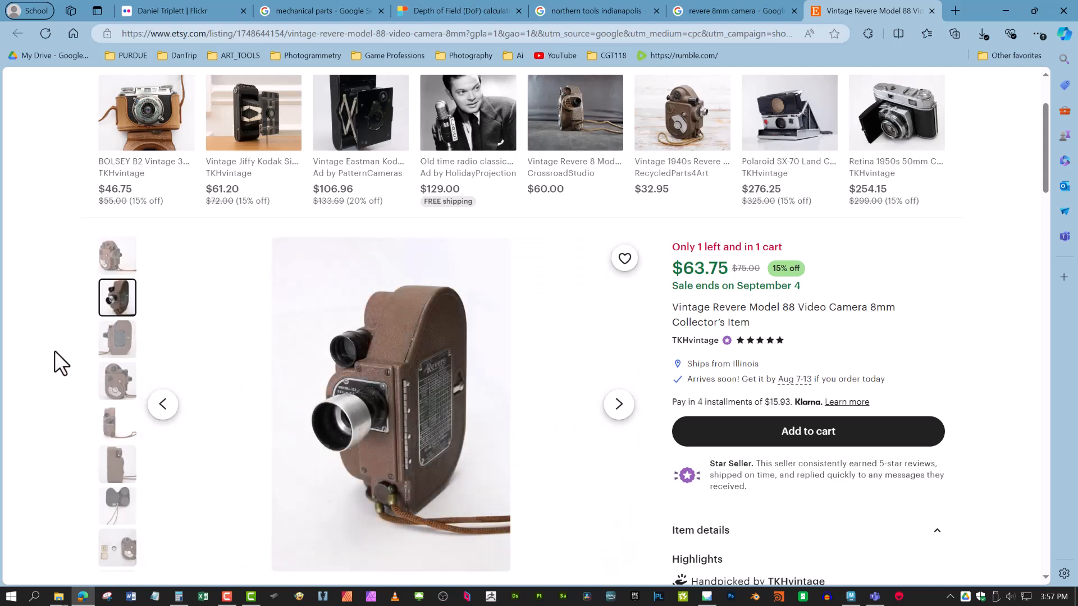
left_click(124, 344)
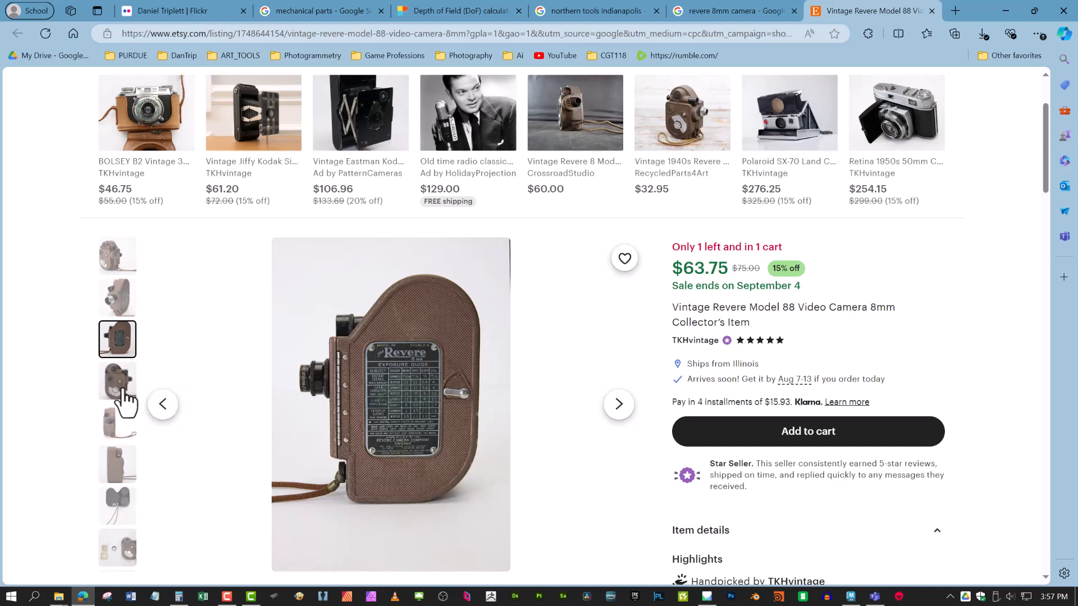
left_click(120, 431)
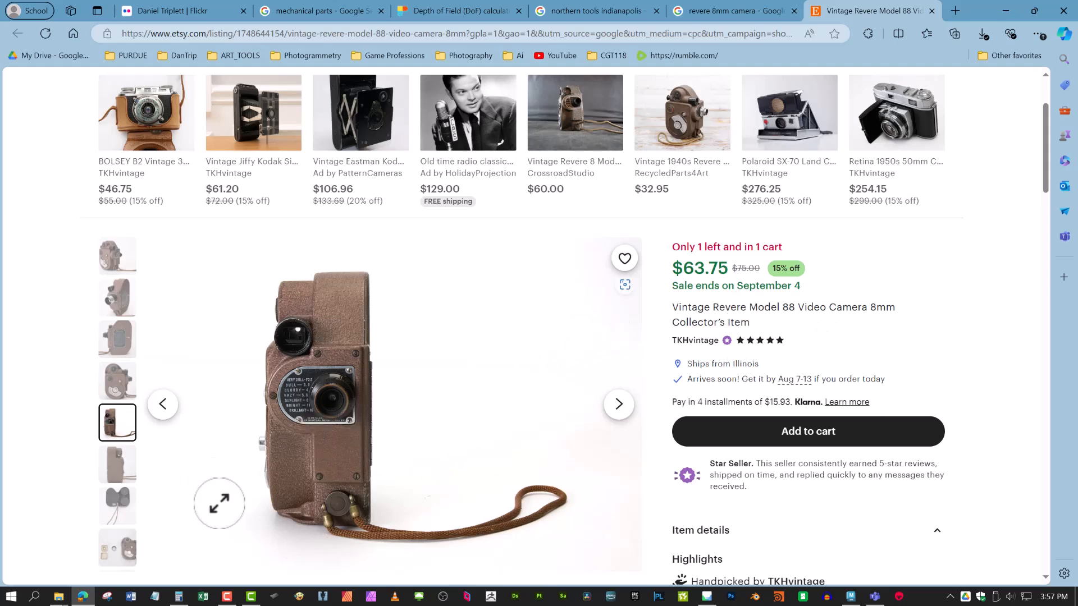
Switch to Maya, turn off reference mode for scan_data_layer1, and isolate the Revere_8mm_50k scan mesh
left_click(851, 597)
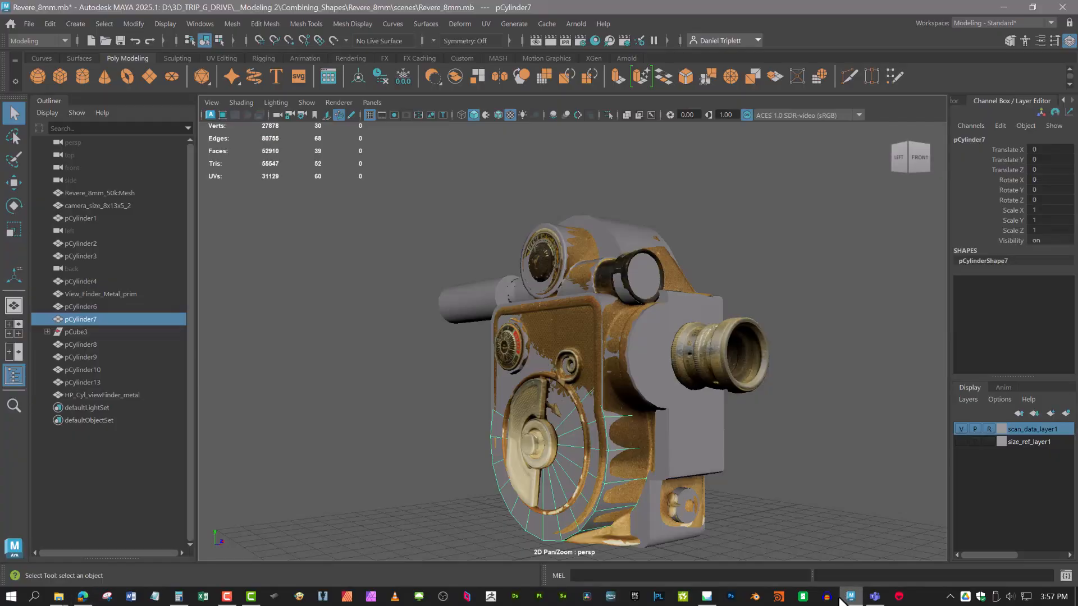
left_click(578, 331)
left_click(733, 358)
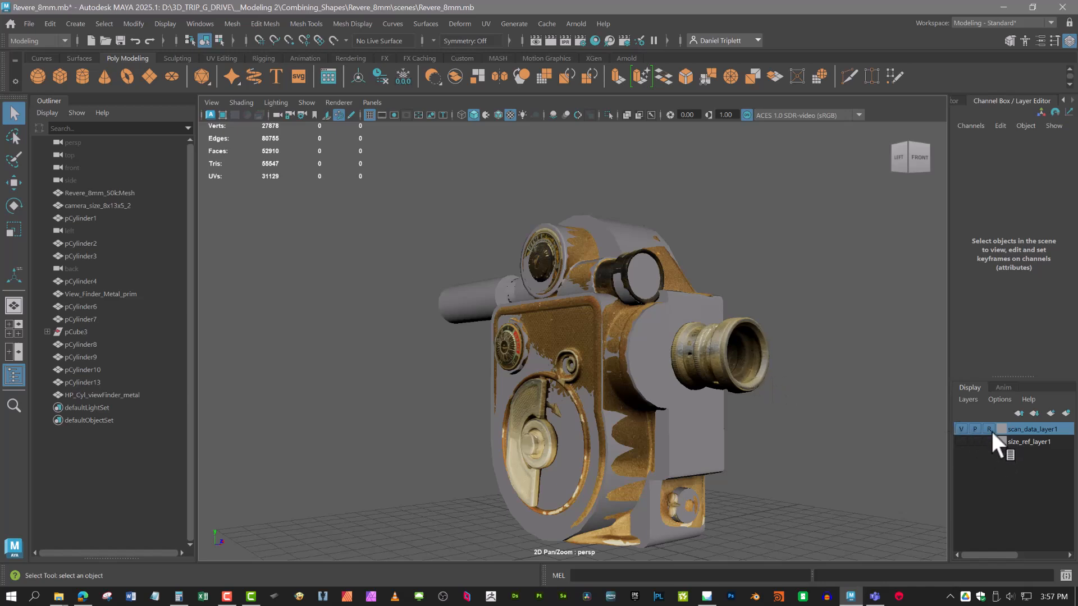
left_click(743, 338)
key("ctrl+1")
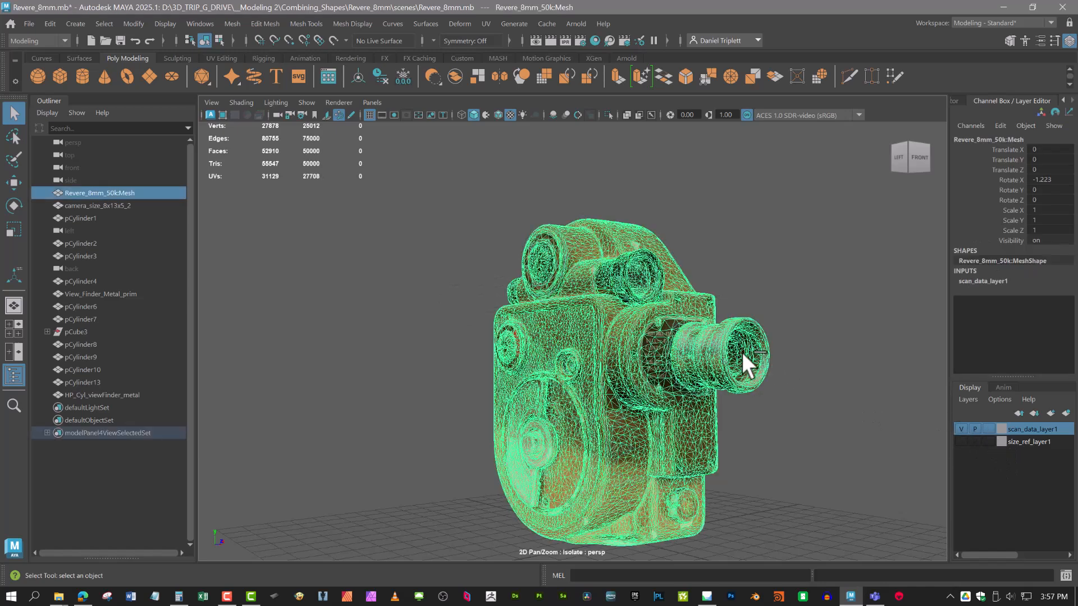
left_click(893, 422)
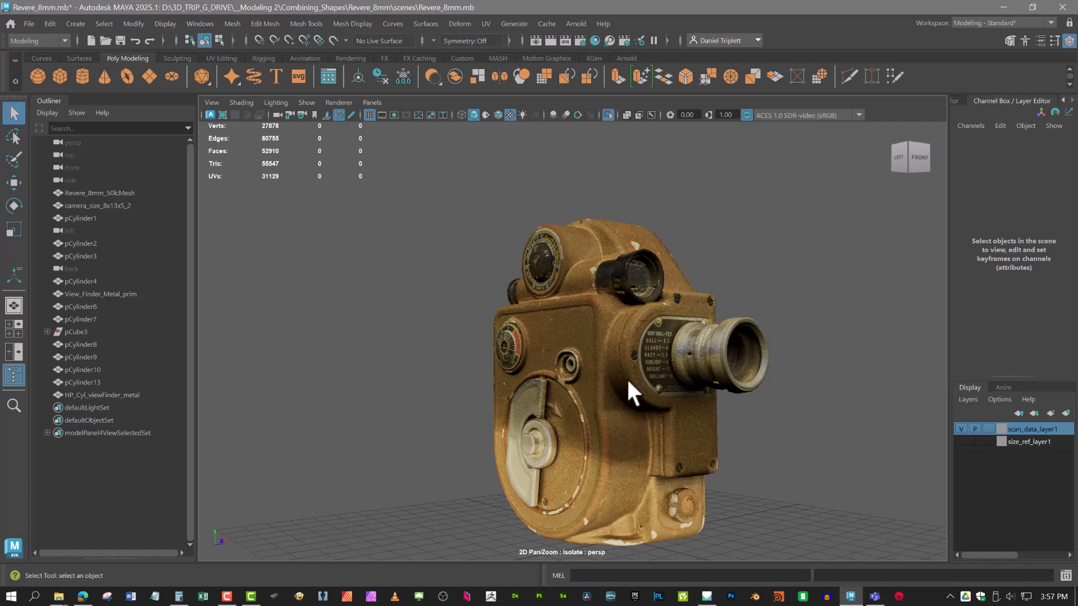
Examine the isolated scan's wireframe density and textured surface from the lens side and the winding-key side
scroll(605, 326, "up", 5)
left_click(585, 336)
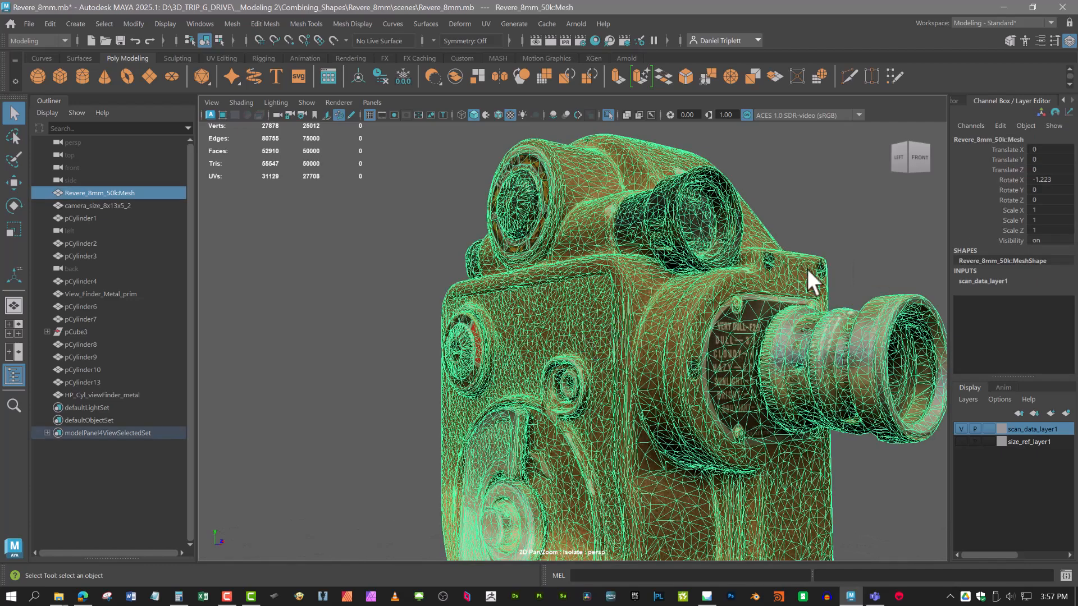
left_click(850, 229)
scroll(850, 229, "down", 5)
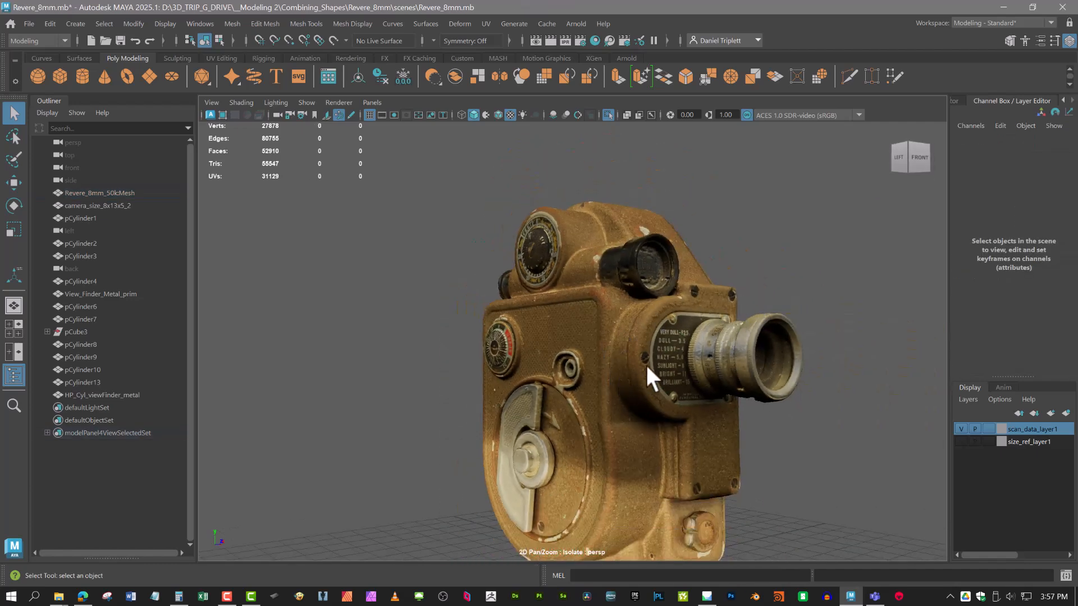
scroll(530, 472, "down", 3)
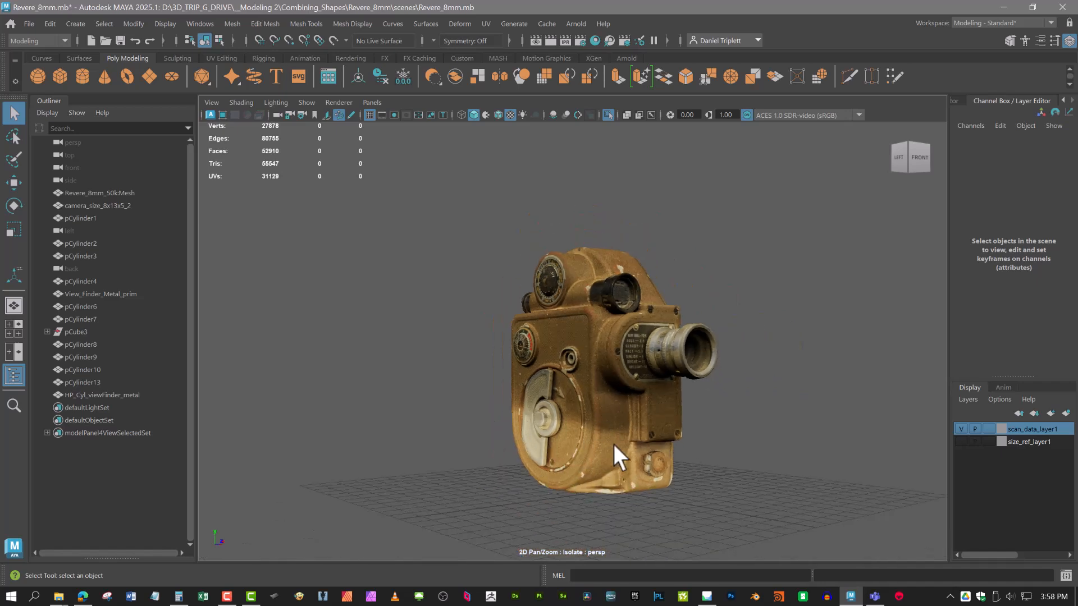
scroll(642, 266, "up", 3)
left_click_drag(596, 399, 584, 354, "alt")
left_click(605, 409)
left_click_drag(605, 410, 589, 379, "alt")
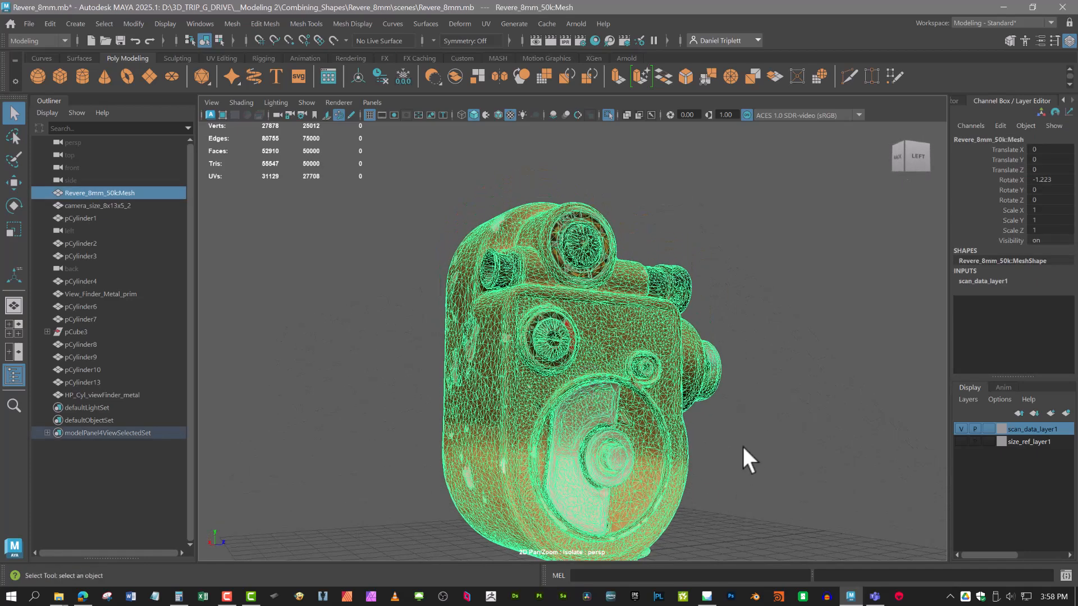
left_click(769, 455)
Examine the textured scan's viewfinder, lens, curved top housing and nameplate side for the underlying forms
left_click_drag(770, 455, 661, 471, "alt")
middle_click_drag(662, 471, 537, 414, "alt")
left_click_drag(674, 409, 693, 399, "alt")
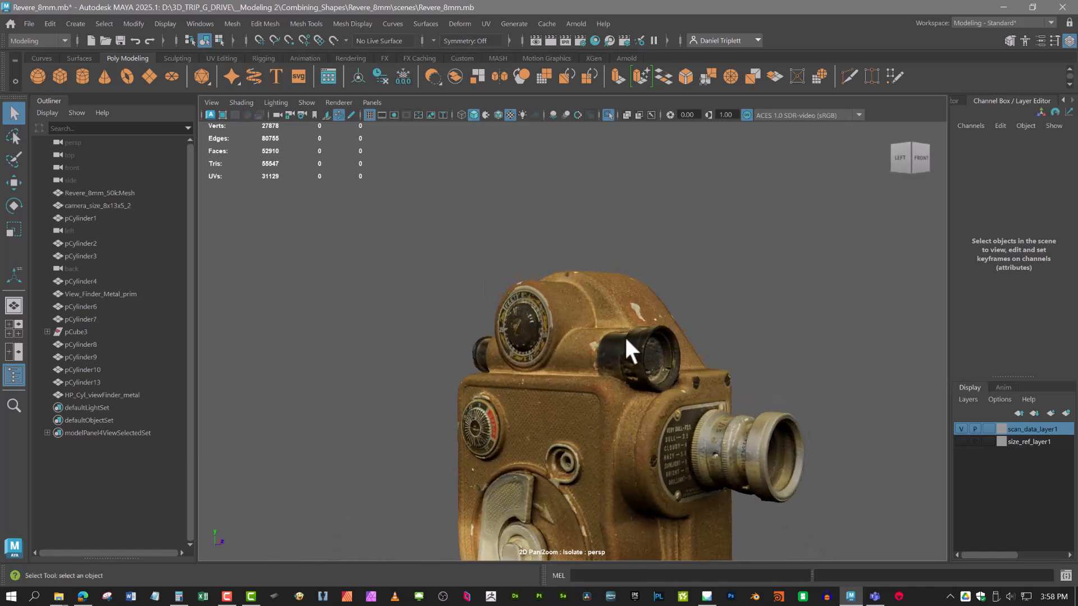
left_click_drag(710, 496, 623, 438, "alt")
left_click_drag(602, 399, 478, 358, "alt")
scroll(619, 382, "up", 4)
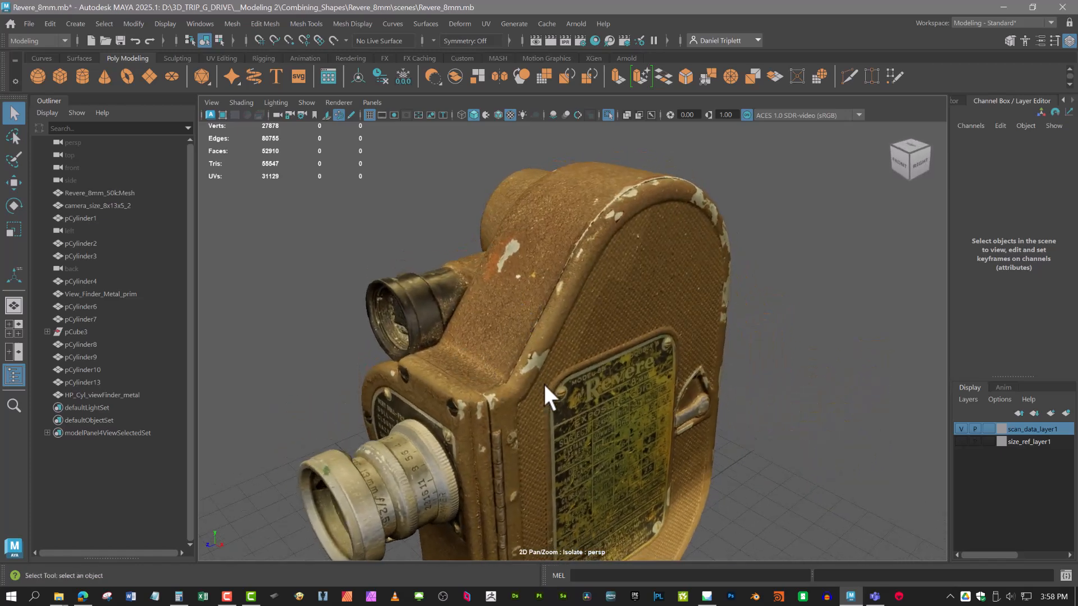
left_click_drag(544, 381, 782, 433, "alt")
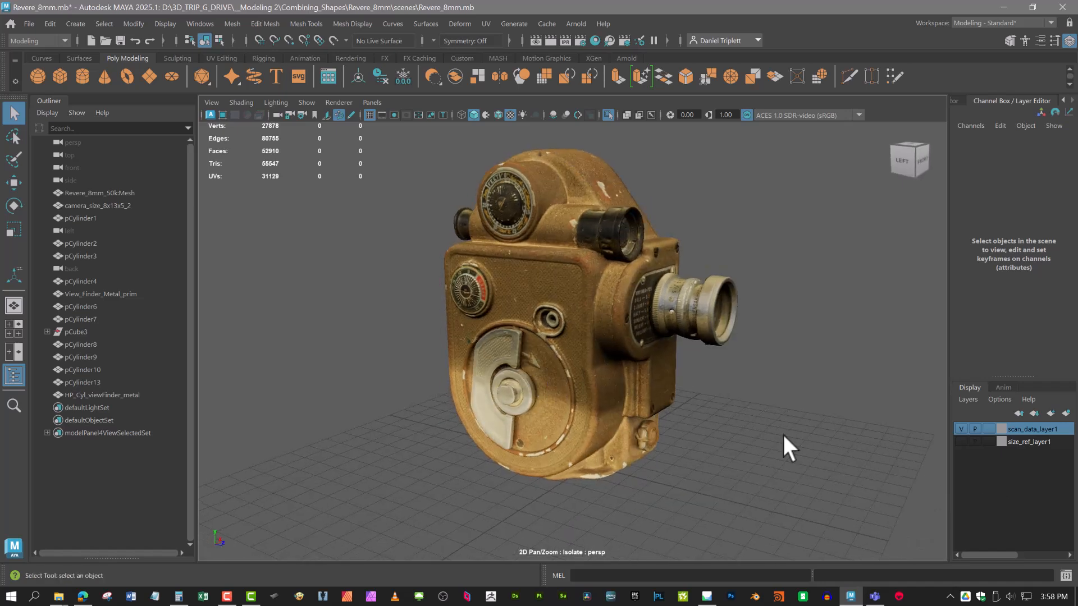
Leave isolation to show the modelled primitives with the scan, and select the curved top housing cylinder
key("ctrl+1")
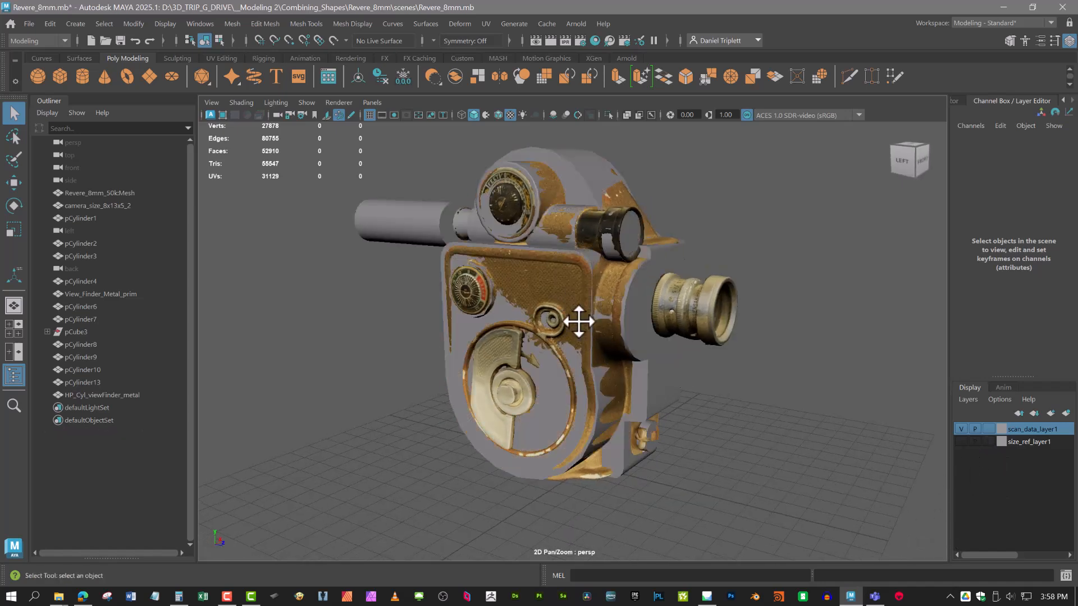
scroll(561, 354, "up", 6)
left_click_drag(567, 359, 597, 311, "alt")
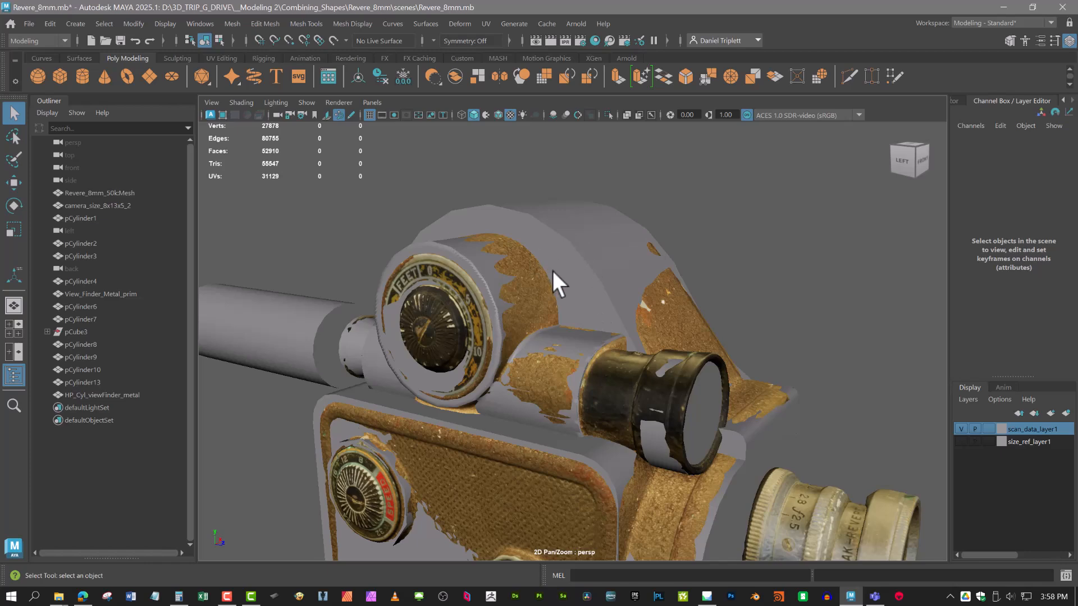
left_click(619, 254)
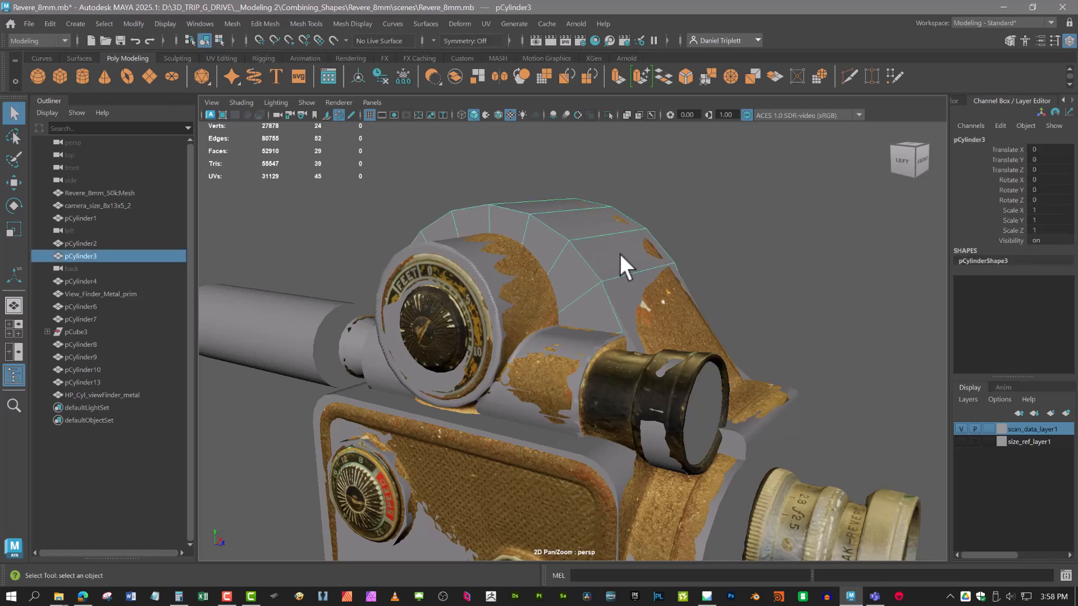
Inspect the primitives fitted on the nameplate side, selecting the main body block and the rounded lower-corner cylinder
left_click_drag(619, 253, 631, 325, "alt")
scroll(645, 353, "down", 3)
left_click_drag(661, 392, 560, 256, "alt")
left_click(561, 256)
scroll(567, 336, "down", 2)
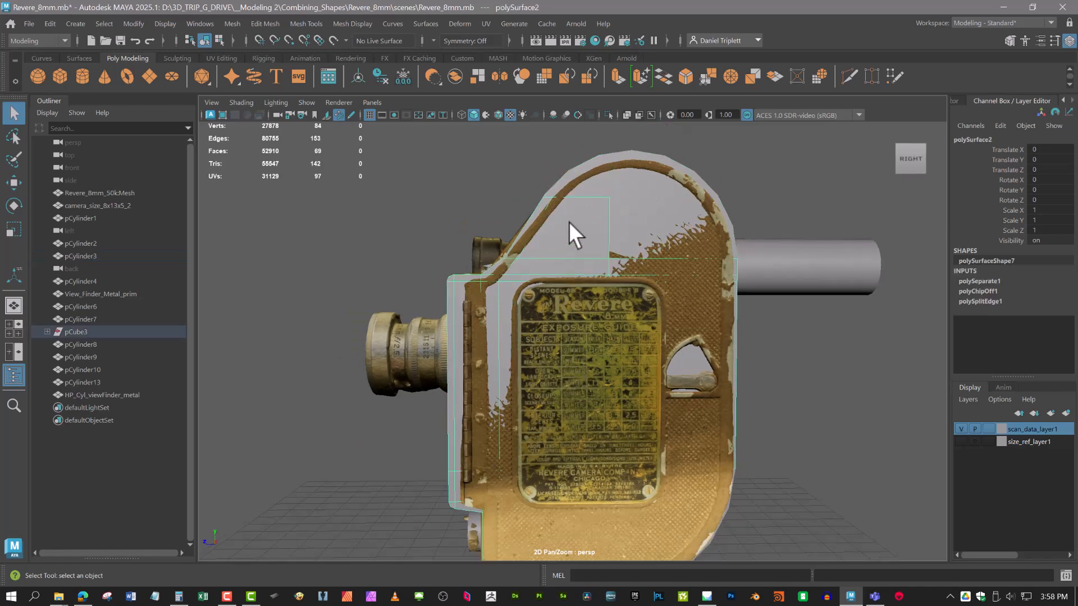
scroll(548, 404, "up", 6)
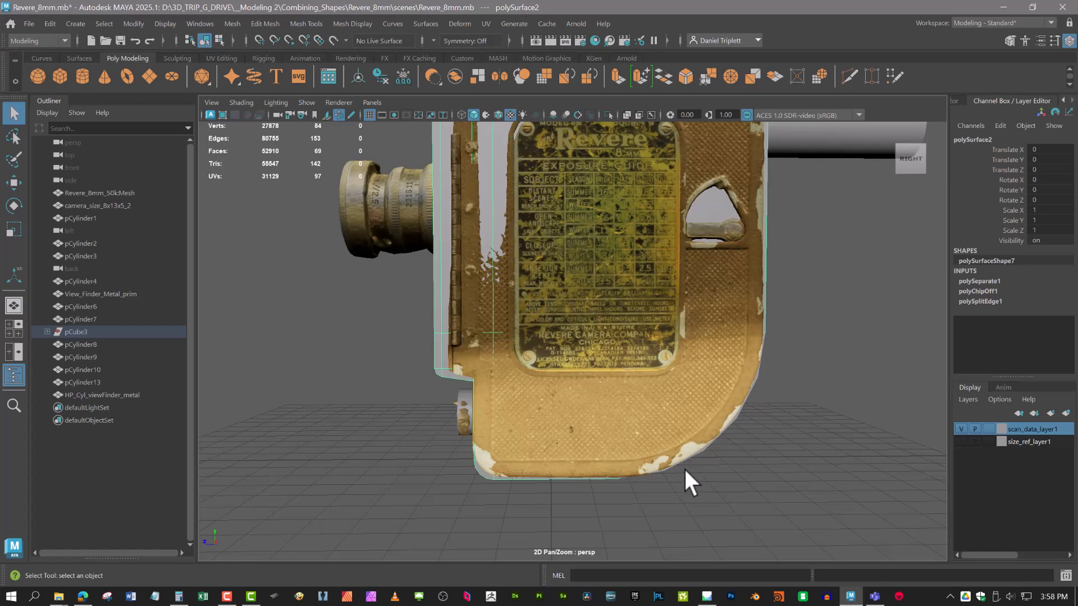
left_click(662, 467)
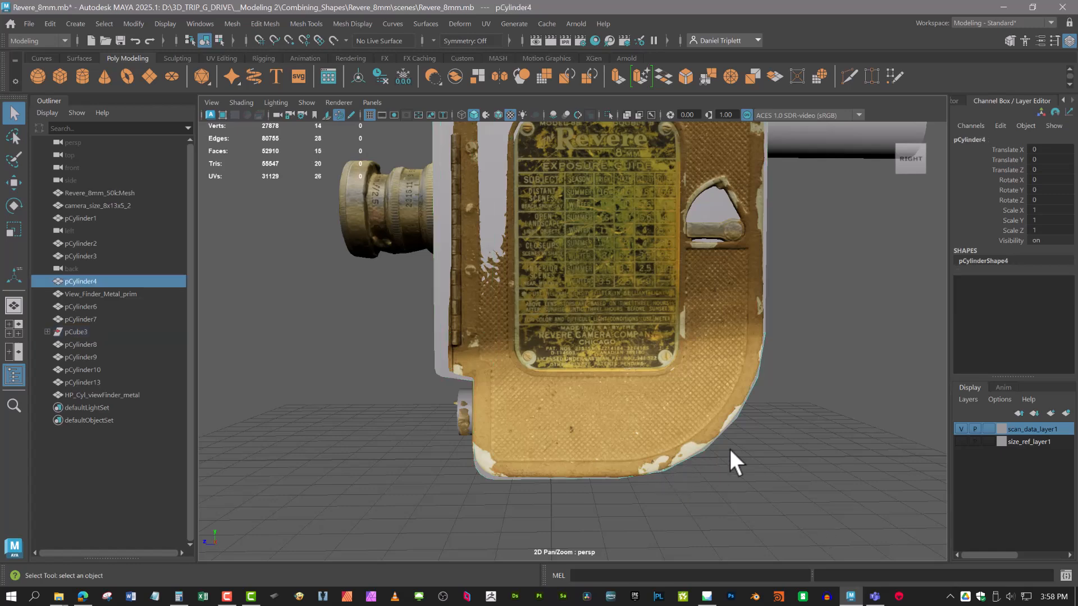
left_click_drag(729, 447, 780, 492, "alt")
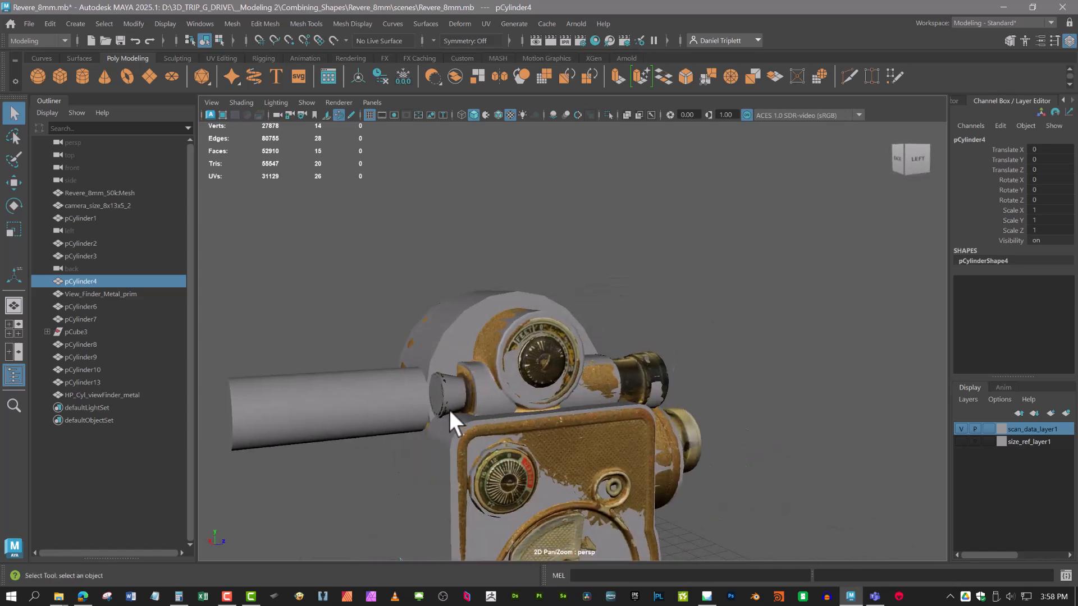
Move the HP_Cyl_viewFinder_metal cylinder straight out behind the camera to a Translate Z of -12.481
left_click(389, 403)
left_click(497, 408)
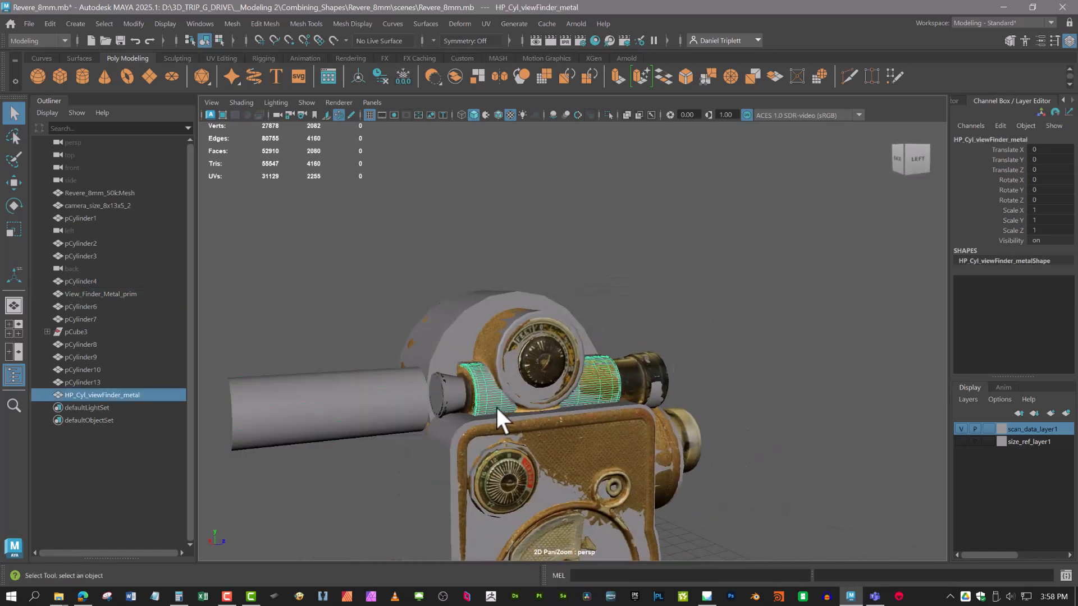
left_click_drag(551, 402, 642, 401, "alt")
key("w")
left_click_drag(779, 390, 323, 337, "alt")
middle_click_drag(324, 337, 666, 358, "alt")
left_click_drag(667, 358, 625, 364, "alt")
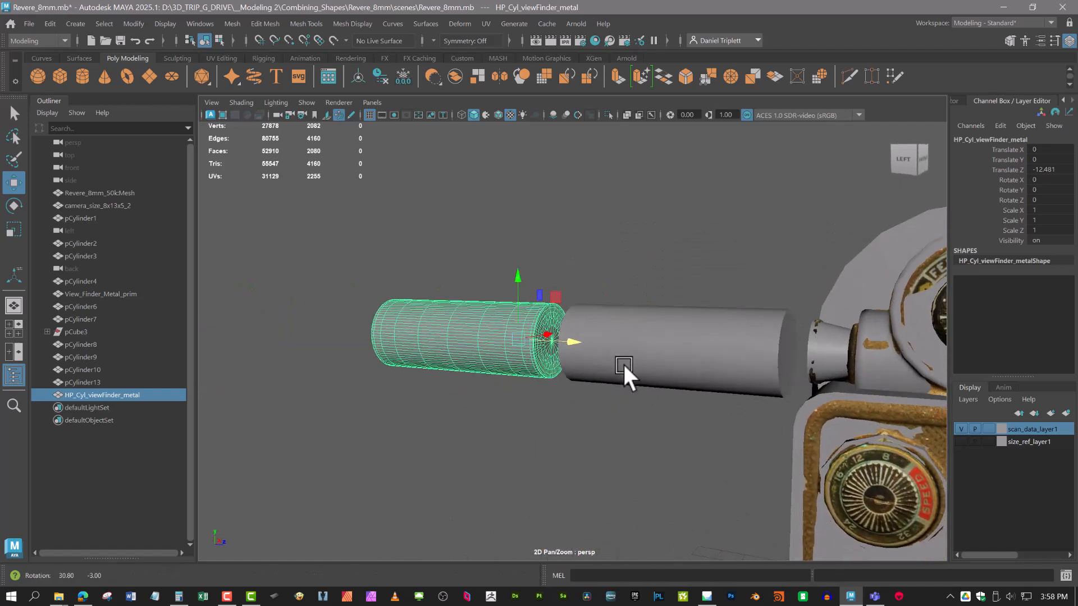
Inspect the viewfinder and lens sides of the camera, selecting the partial cylinder behind the lens
middle_click_drag(625, 365, 371, 368, "alt")
left_click_drag(461, 347, 474, 350, "alt")
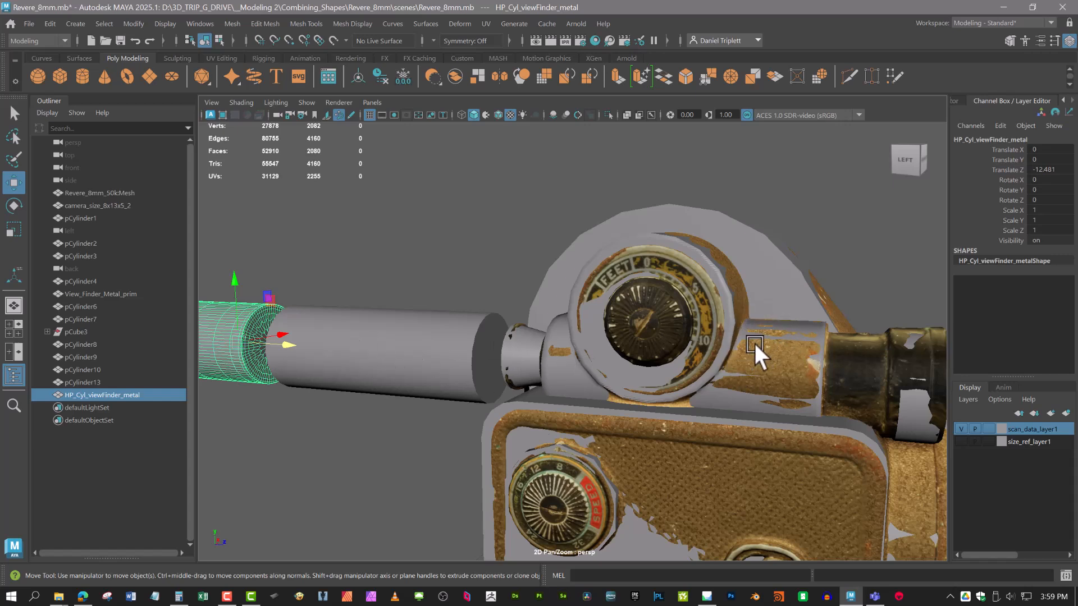
left_click_drag(762, 356, 773, 436, "alt")
middle_click_drag(710, 457, 700, 366, "alt")
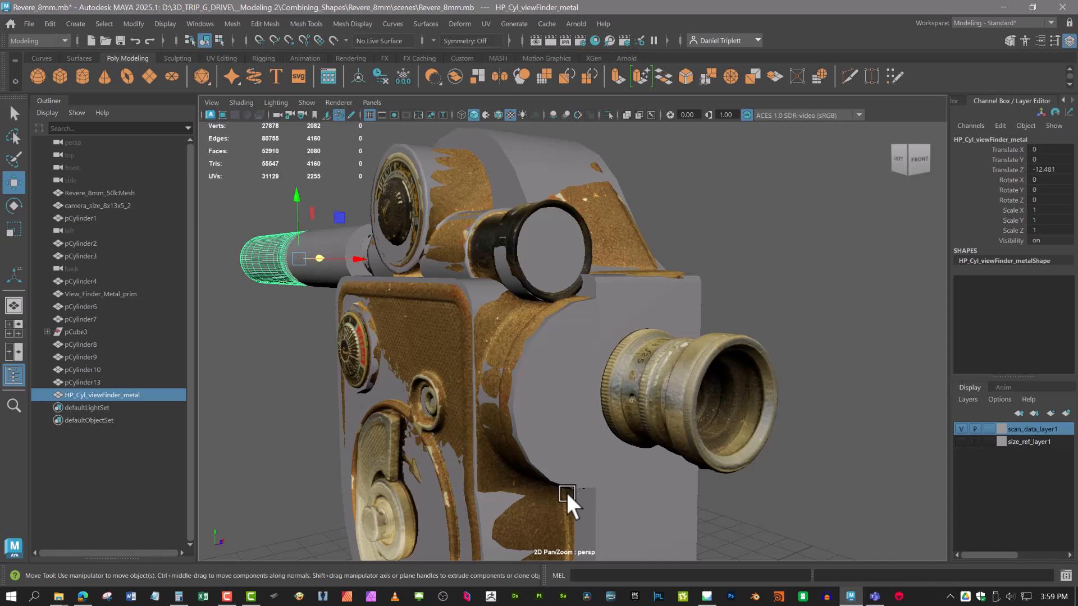
left_click(550, 419)
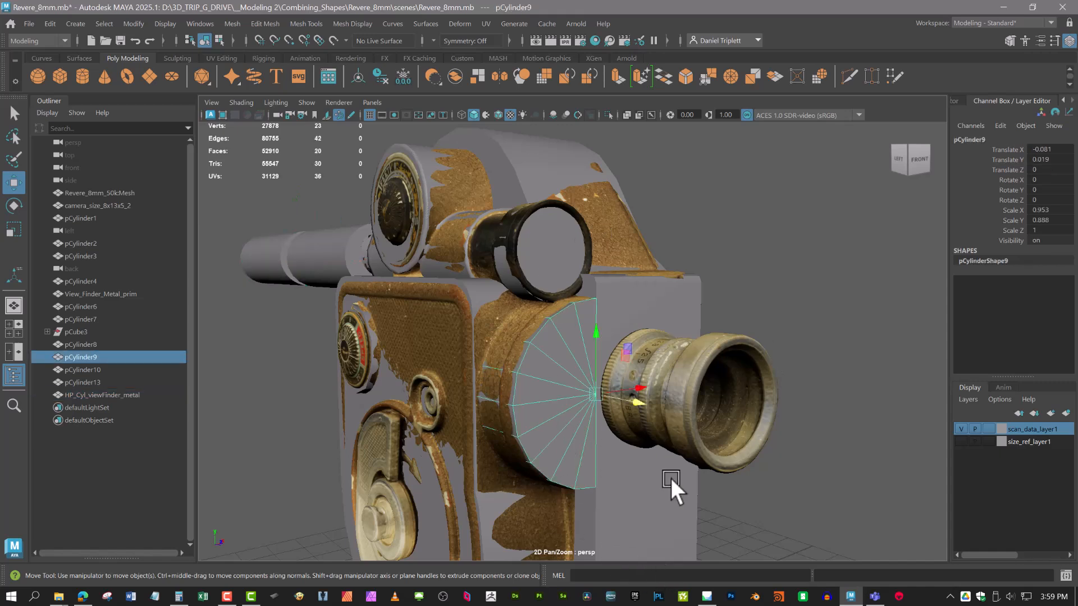
left_click_drag(480, 237, 494, 261, "alt")
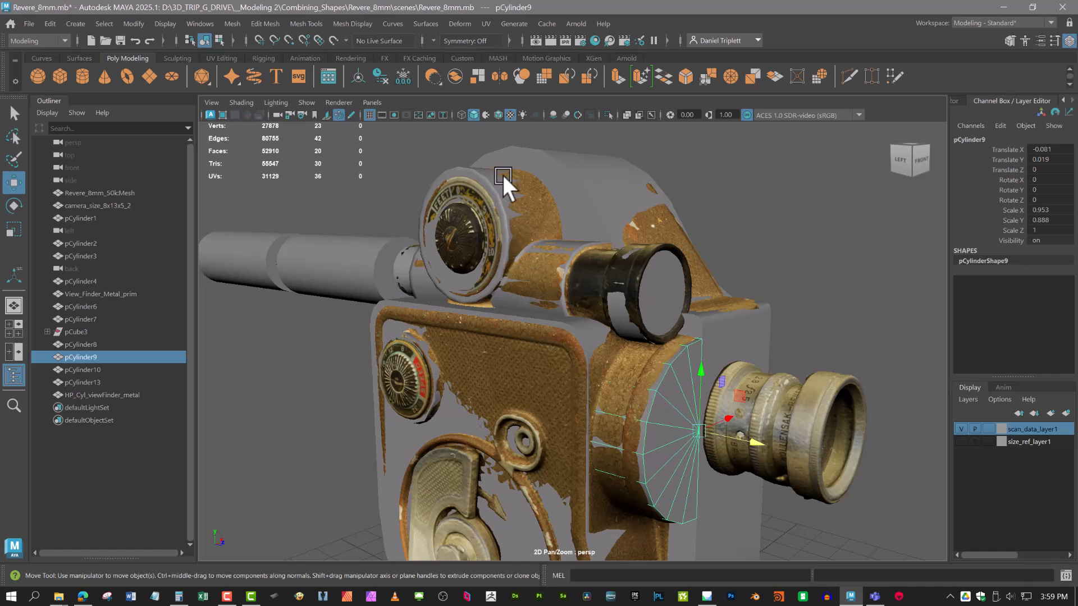
Isolate the combined footage-dial and viewfinder housing mesh and examine its edge flow where the two cylinders join
left_click(500, 193)
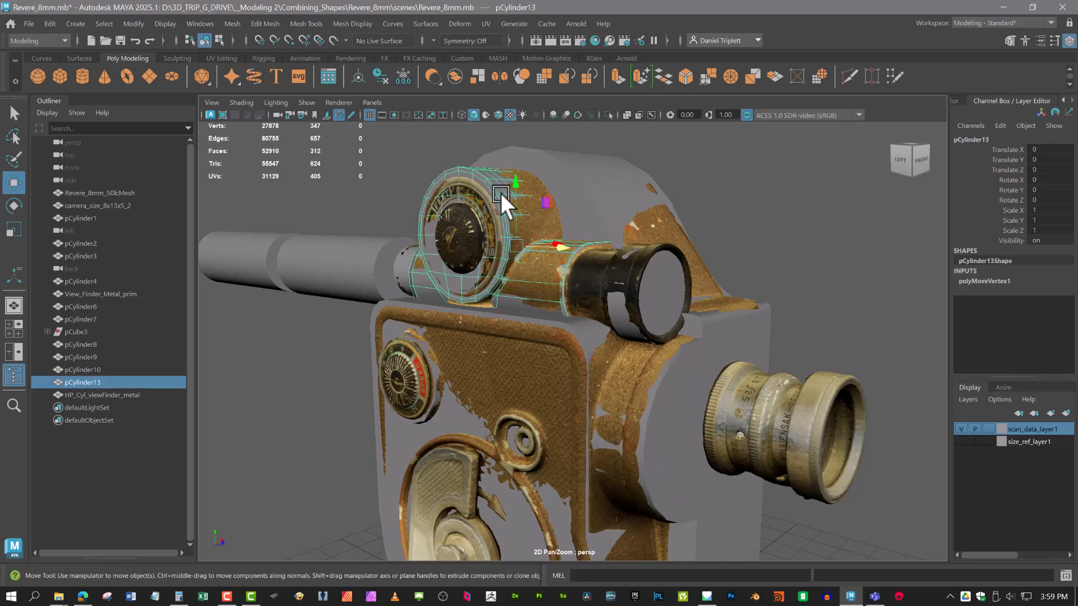
key("ctrl+1")
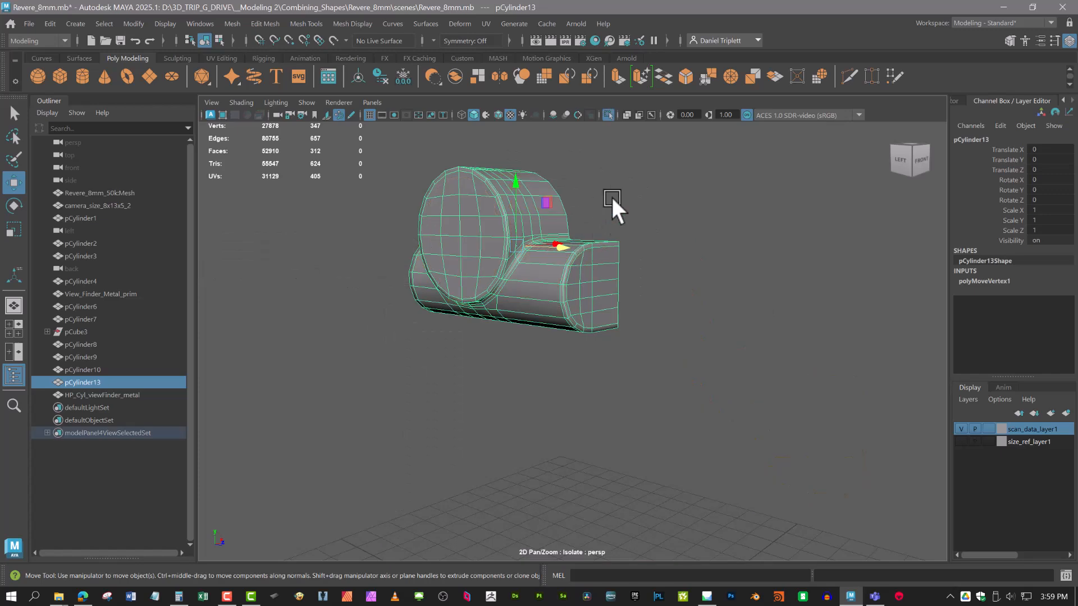
middle_click_drag(606, 228, 656, 292, "alt")
scroll(657, 294, "up", 5)
left_click_drag(664, 313, 717, 322, "alt")
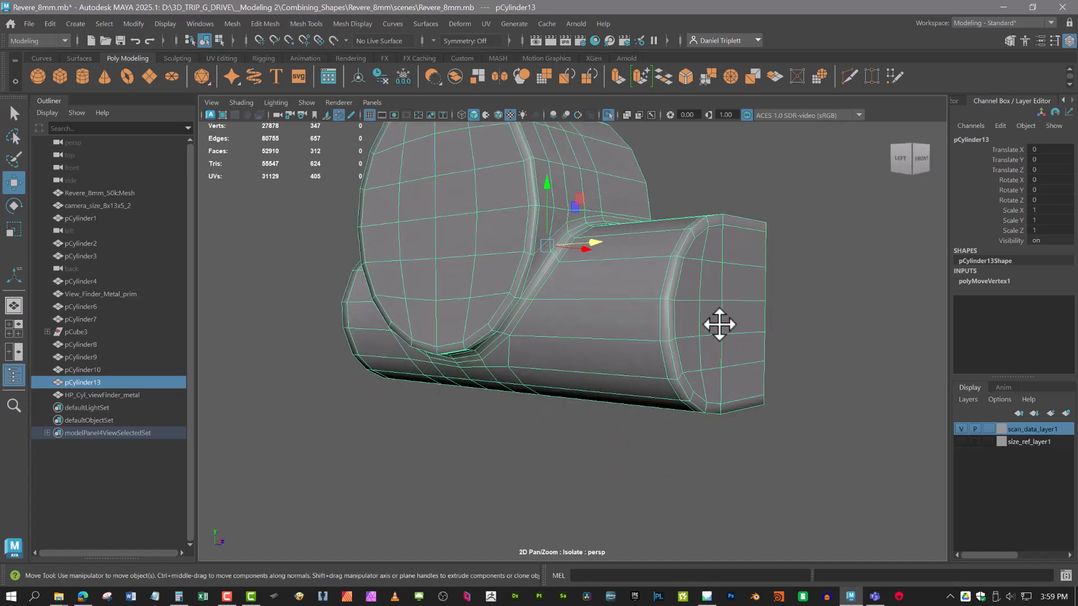
left_click_drag(621, 378, 667, 344, "alt")
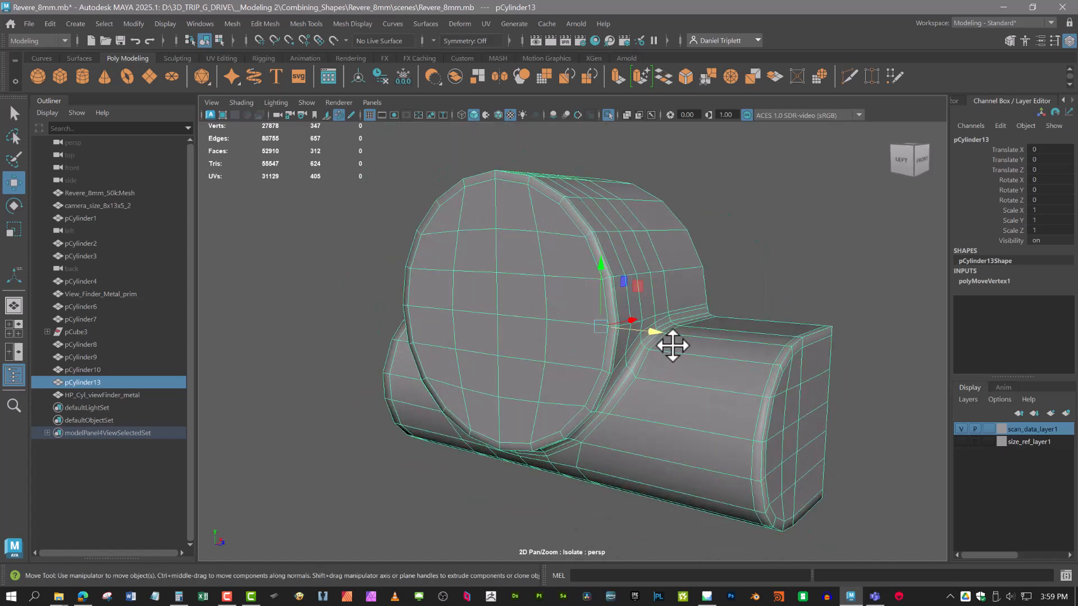
Preview the isolated housing mesh smoothed and examine the blended cylinder joint from the front and back
key("3")
left_click(813, 261)
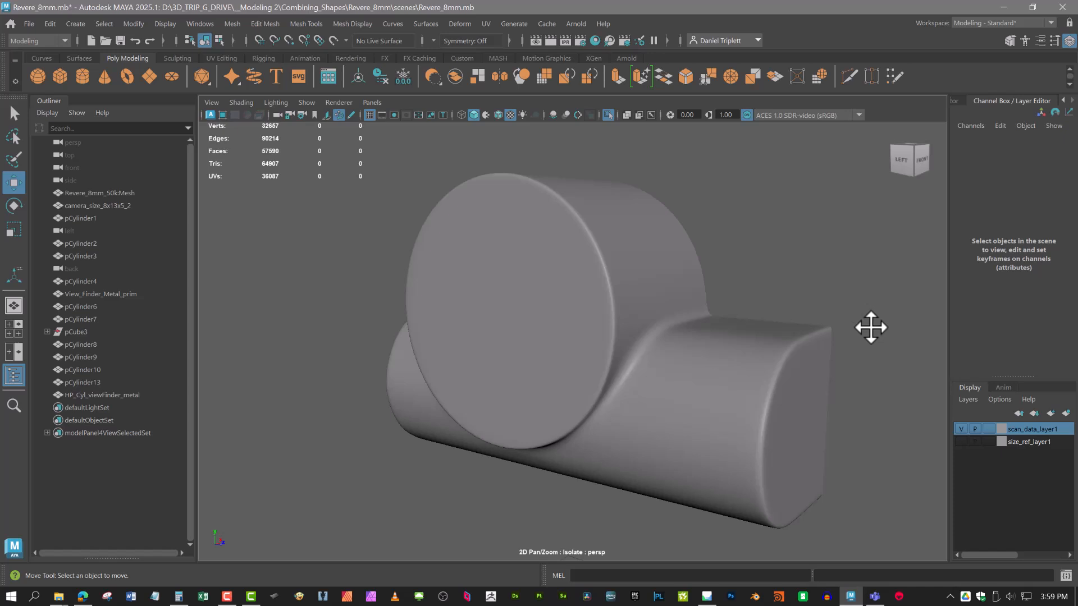
scroll(868, 332, "down", 2)
left_click_drag(847, 332, 765, 234, "alt")
left_click(696, 288)
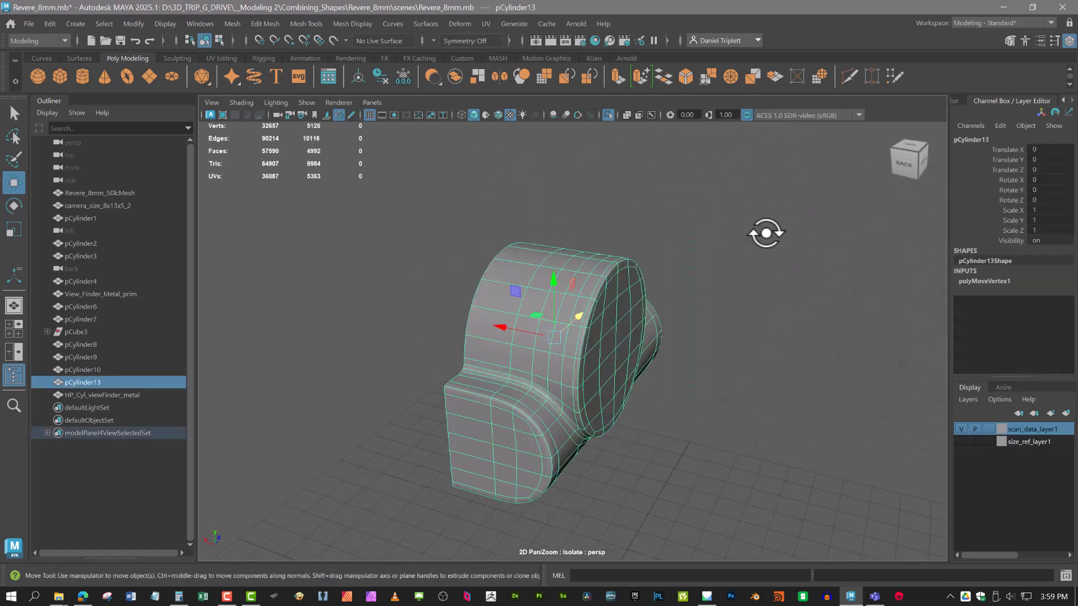
mouse_move(678, 372)
left_mouse_down("alt")
mouse_move(684, 355)
mouse_move(767, 375)
mouse_move(733, 325)
mouse_move(592, 387)
mouse_move(591, 416)
mouse_move(575, 392)
mouse_move(651, 365)
mouse_move(647, 378)
mouse_move(621, 377)
mouse_move(661, 373)
left_mouse_up("alt")
left_click(685, 354)
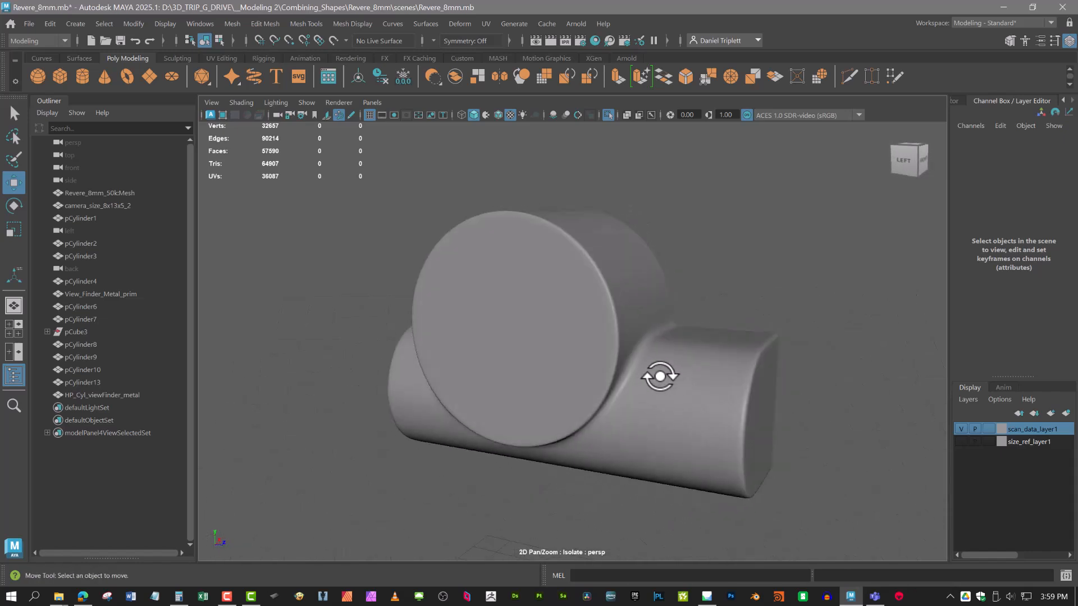
Return the housing mesh to its unsmoothed display and examine the wireframe from the dial side and the back
left_click(560, 298)
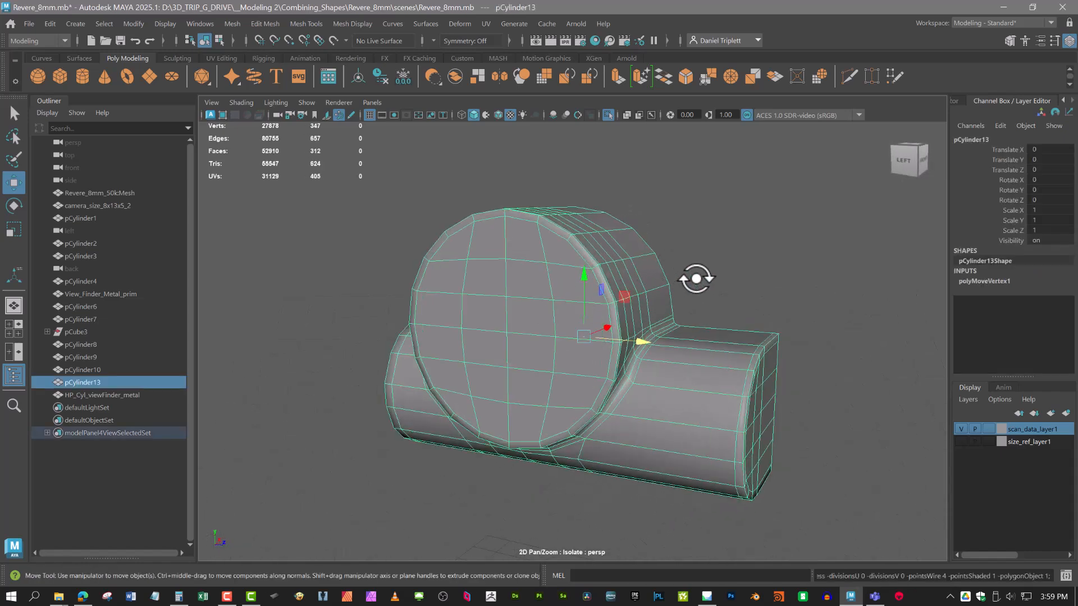
left_click_drag(697, 277, 293, 114, "alt")
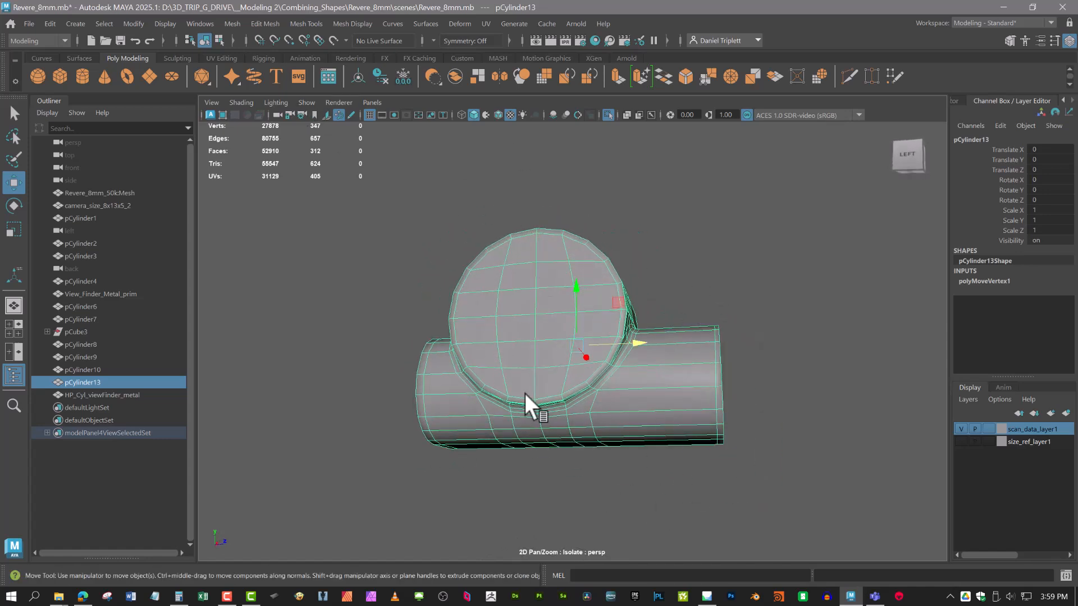
left_click_drag(642, 405, 735, 427, "alt")
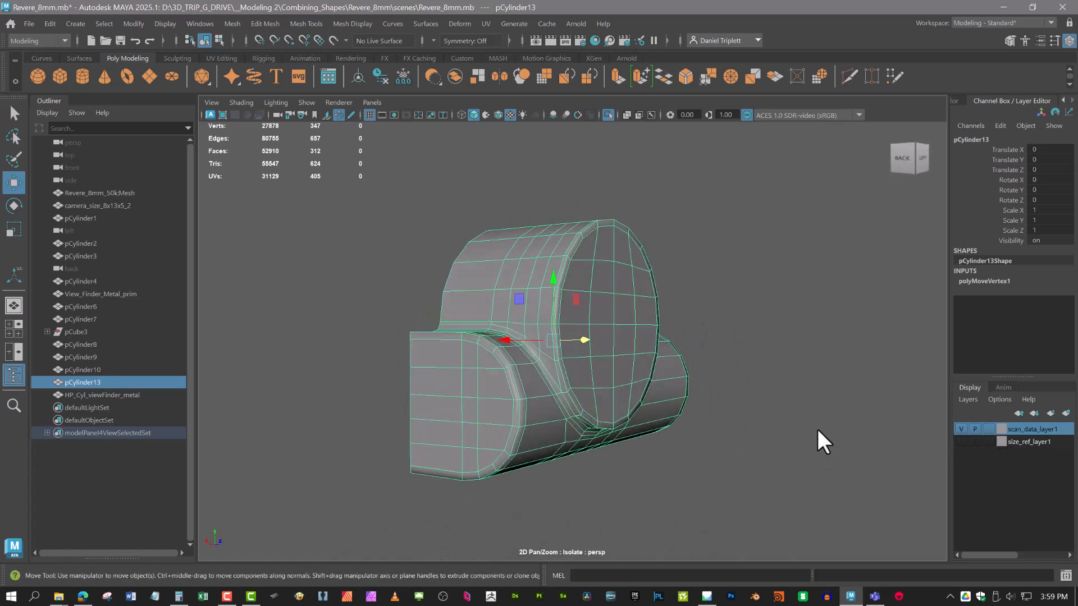
Leave isolation and examine how the combined viewfinder housing fits the scan, eyepiece and curved top housing
key("ctrl+1")
left_click_drag(728, 438, 930, 473, "alt")
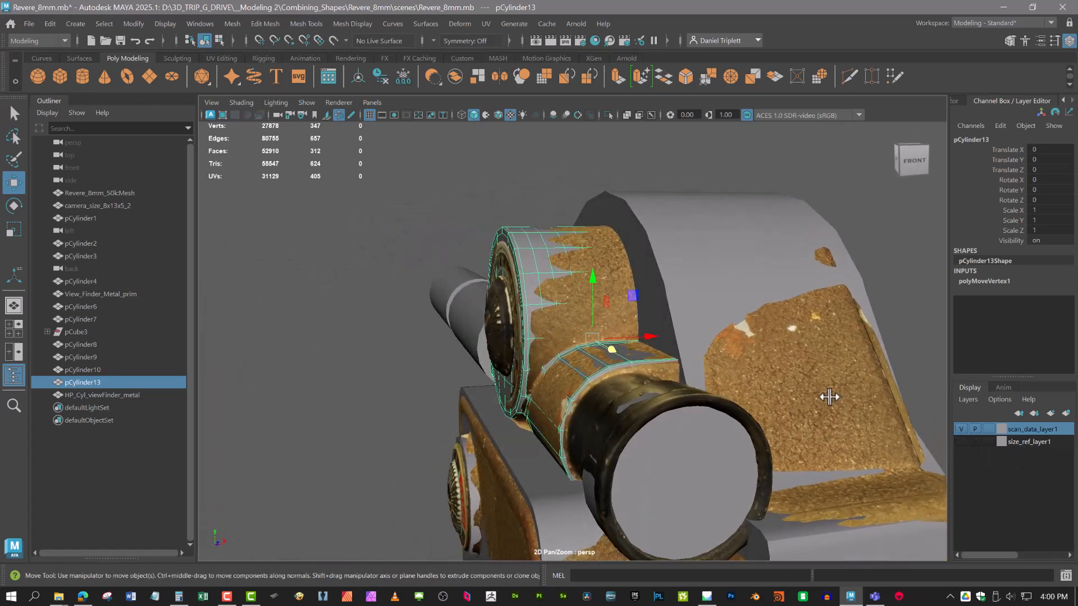
scroll(659, 389, "down", 2)
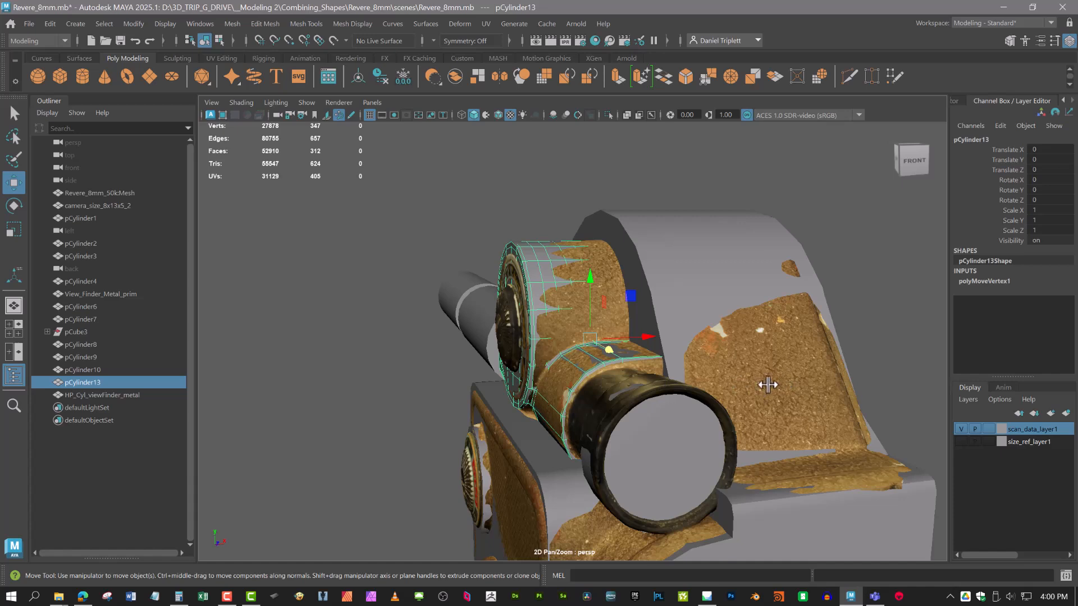
scroll(721, 426, "down", 2)
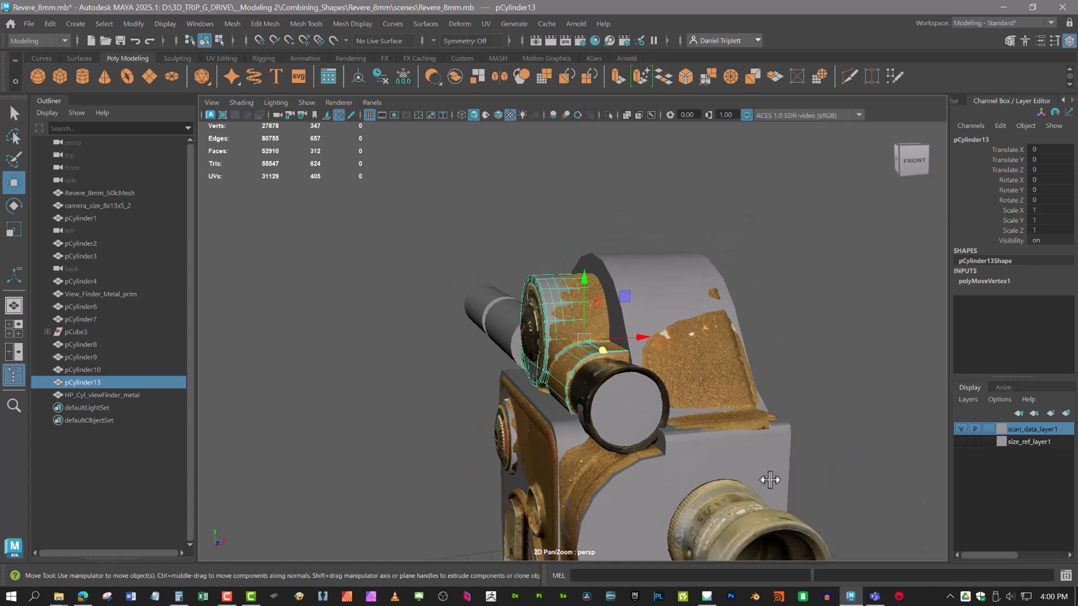
scroll(742, 409, "up", 2)
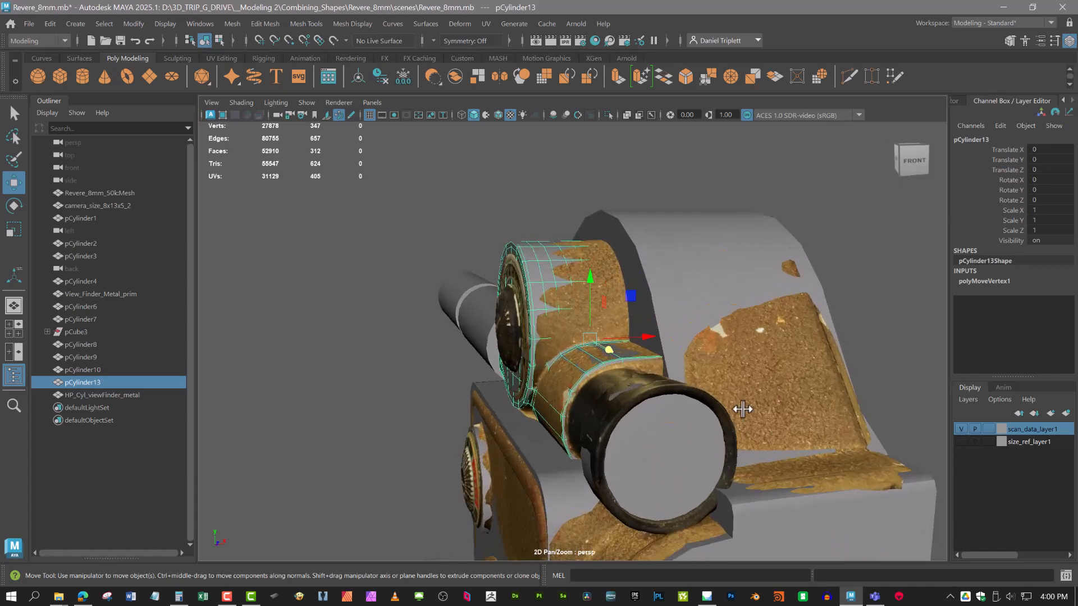
middle_click_drag(738, 415, 727, 370, "alt")
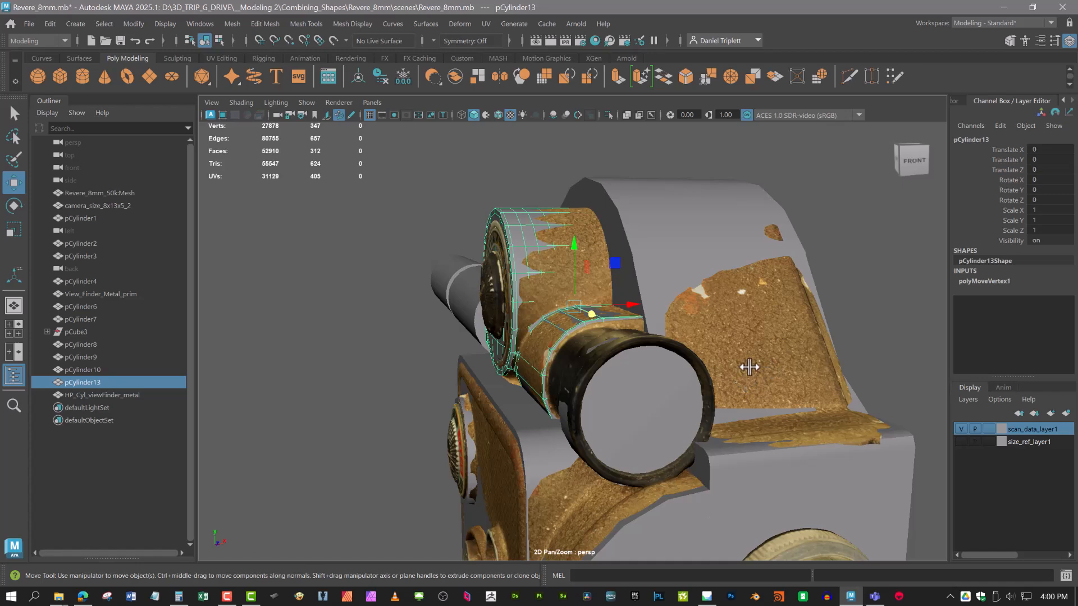
left_click_drag(702, 328, 694, 329, "alt")
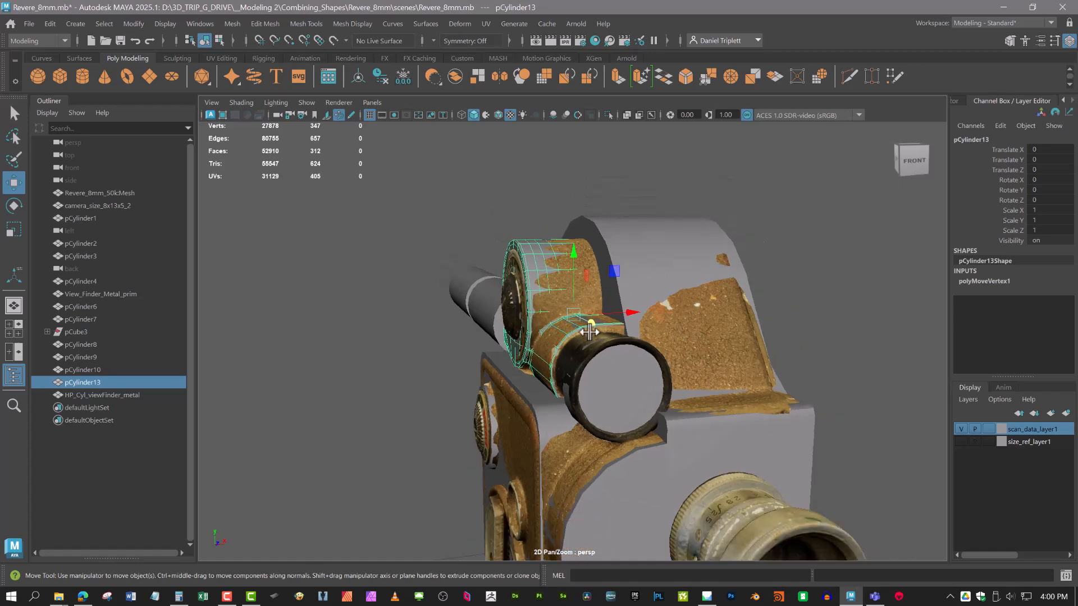
left_click_drag(589, 332, 555, 346, "alt")
right_click_drag(556, 346, 690, 335, "alt")
mouse_move(653, 387)
left_mouse_down("alt")
mouse_move(603, 246)
mouse_move(647, 342)
mouse_move(663, 426)
mouse_move(697, 425)
mouse_move(661, 390)
left_mouse_up("alt")
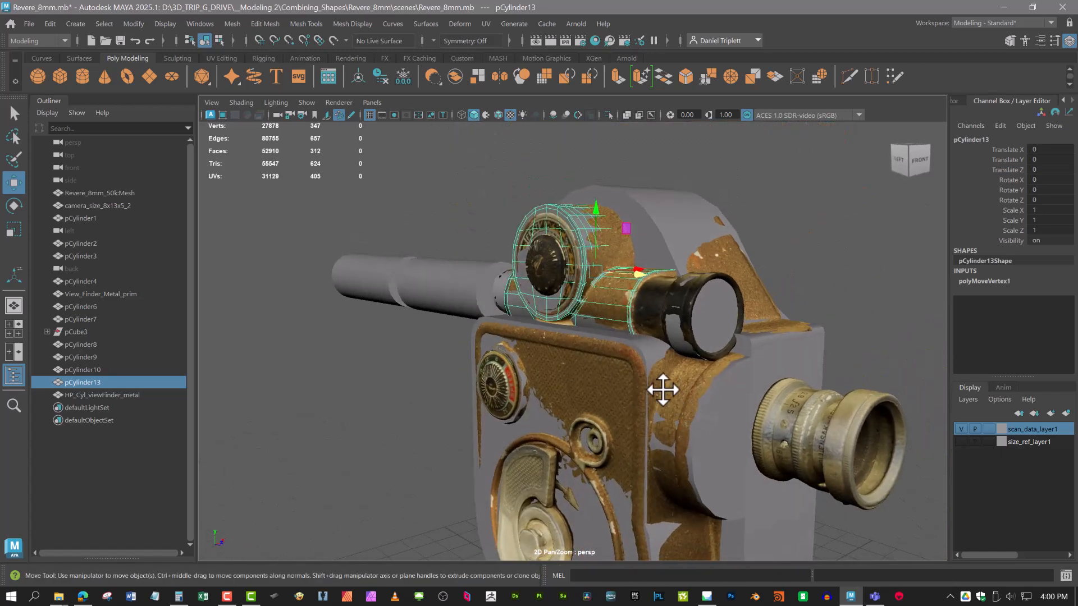
middle_click_drag(662, 389, 608, 311, "alt")
right_click_drag(608, 310, 581, 329, "alt")
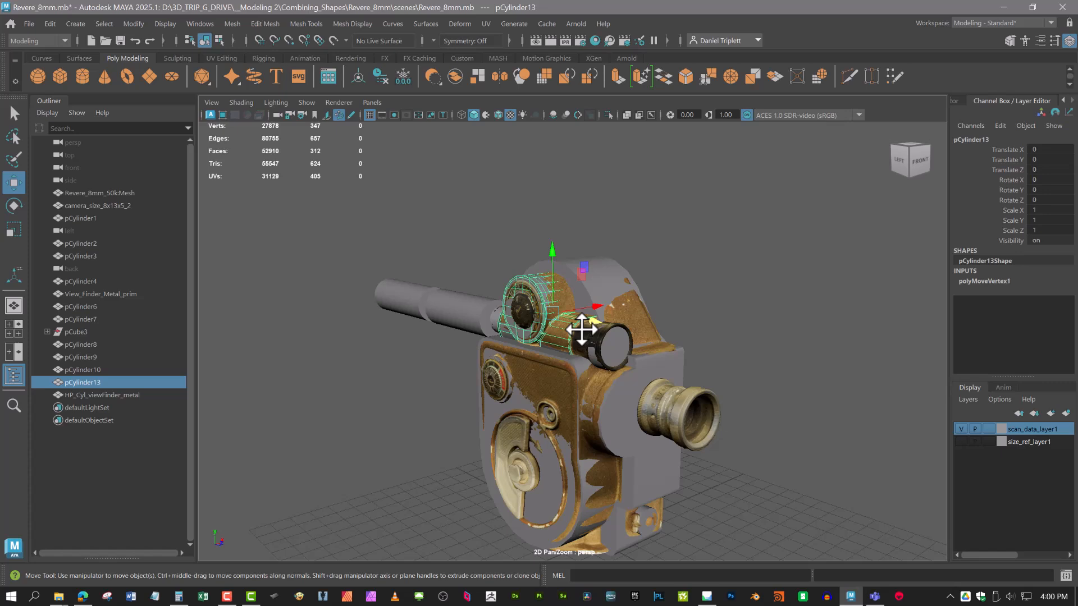